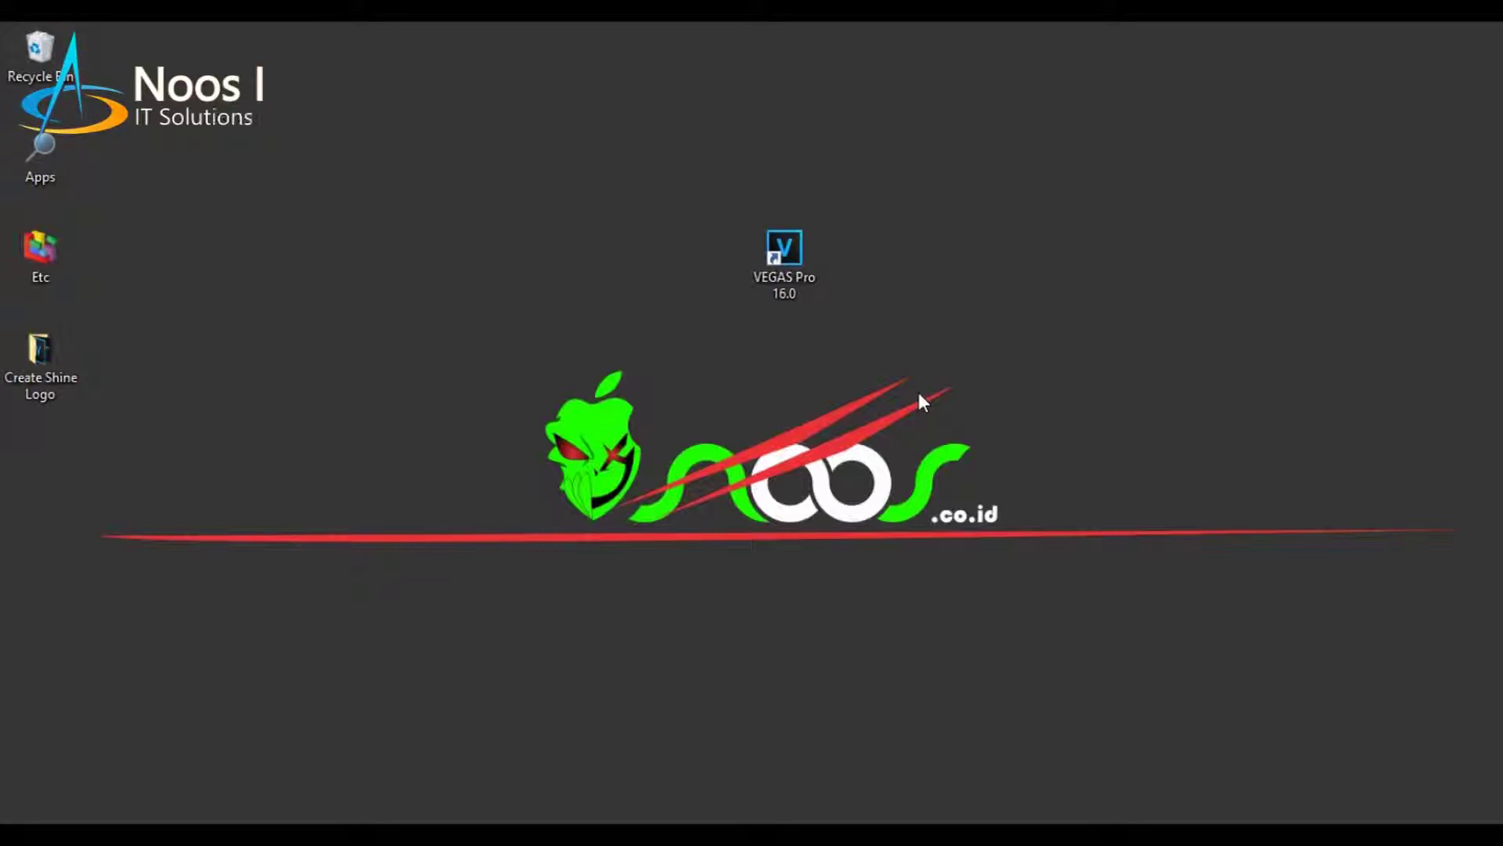
Open VEGAS Pro 16.0 and add a default Titles & Text event at the start of the empty timeline.
{"action": "double_click", "coordinate": [787, 270]}
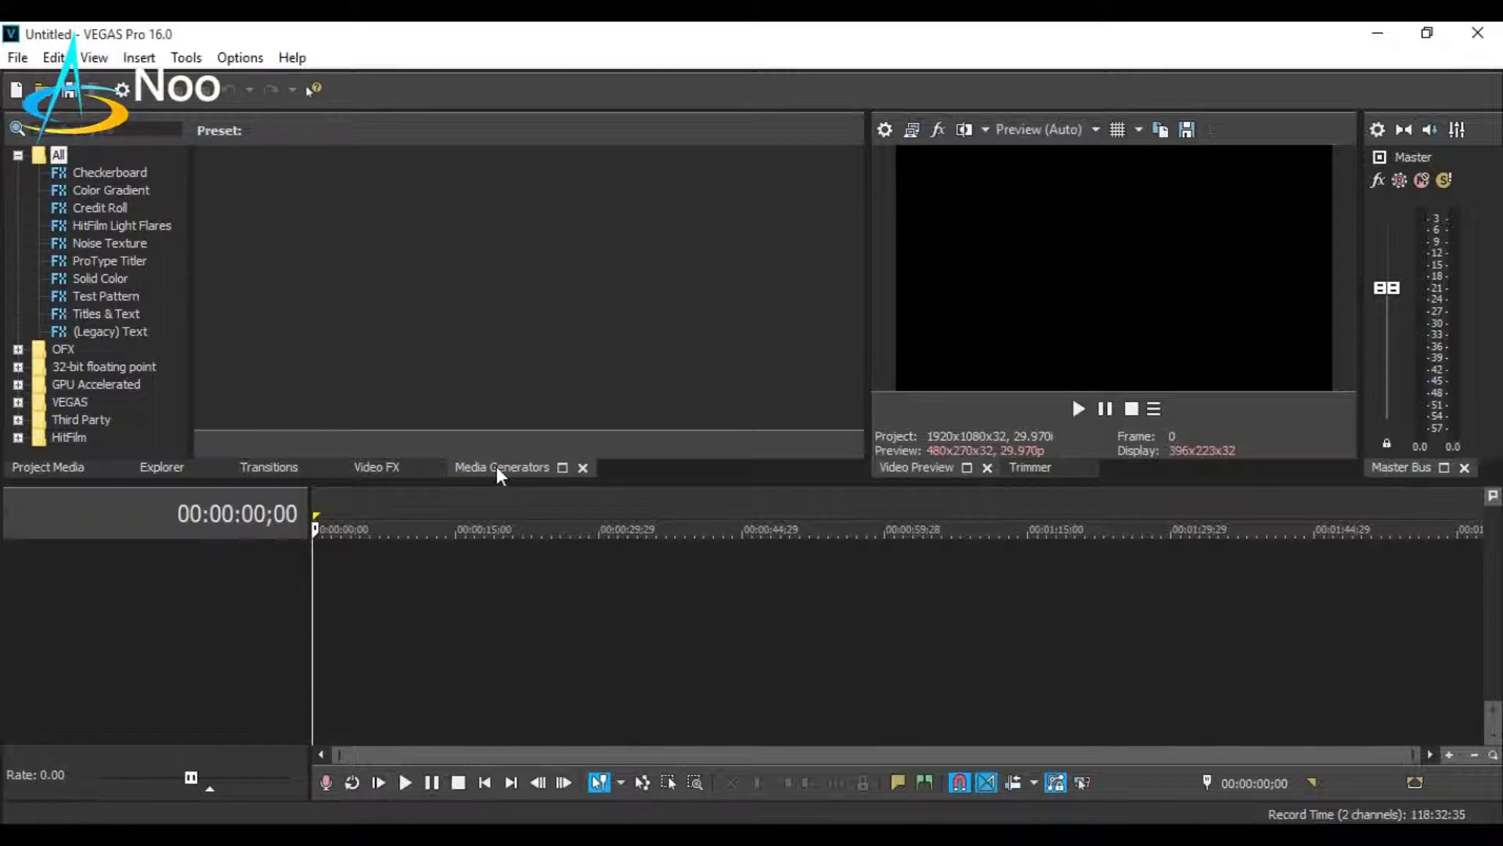
{"action": "left_click", "coordinate": [105, 314]}
{"action": "left_click_drag", "start_coordinate": [255, 195], "coordinate": [332, 568]}
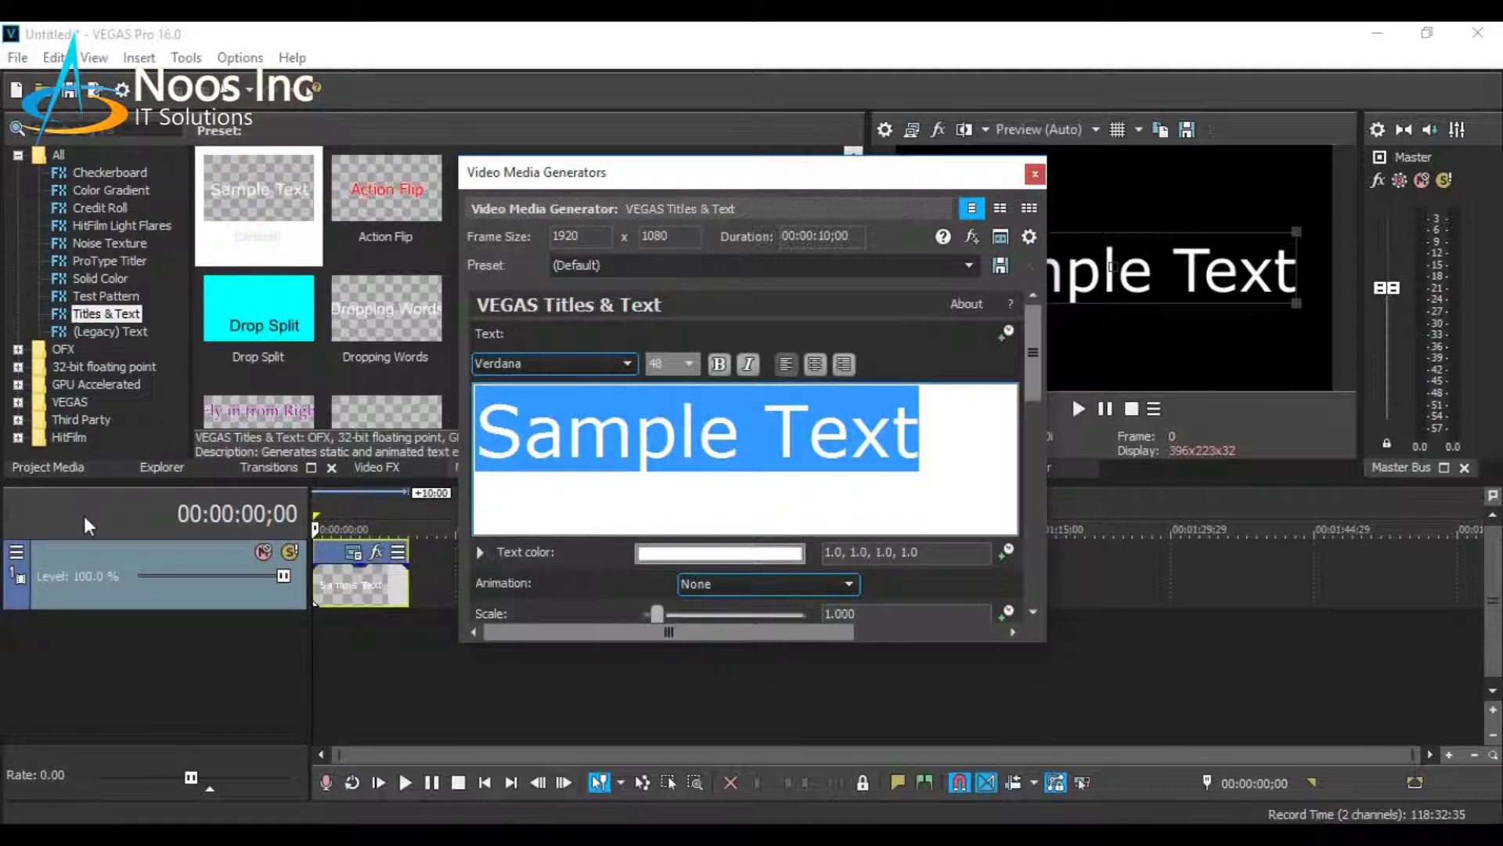
Replace the title's sample text with "Noos Inc" and close the media generator settings.
{"action": "type", "text": "Noos Inc"}
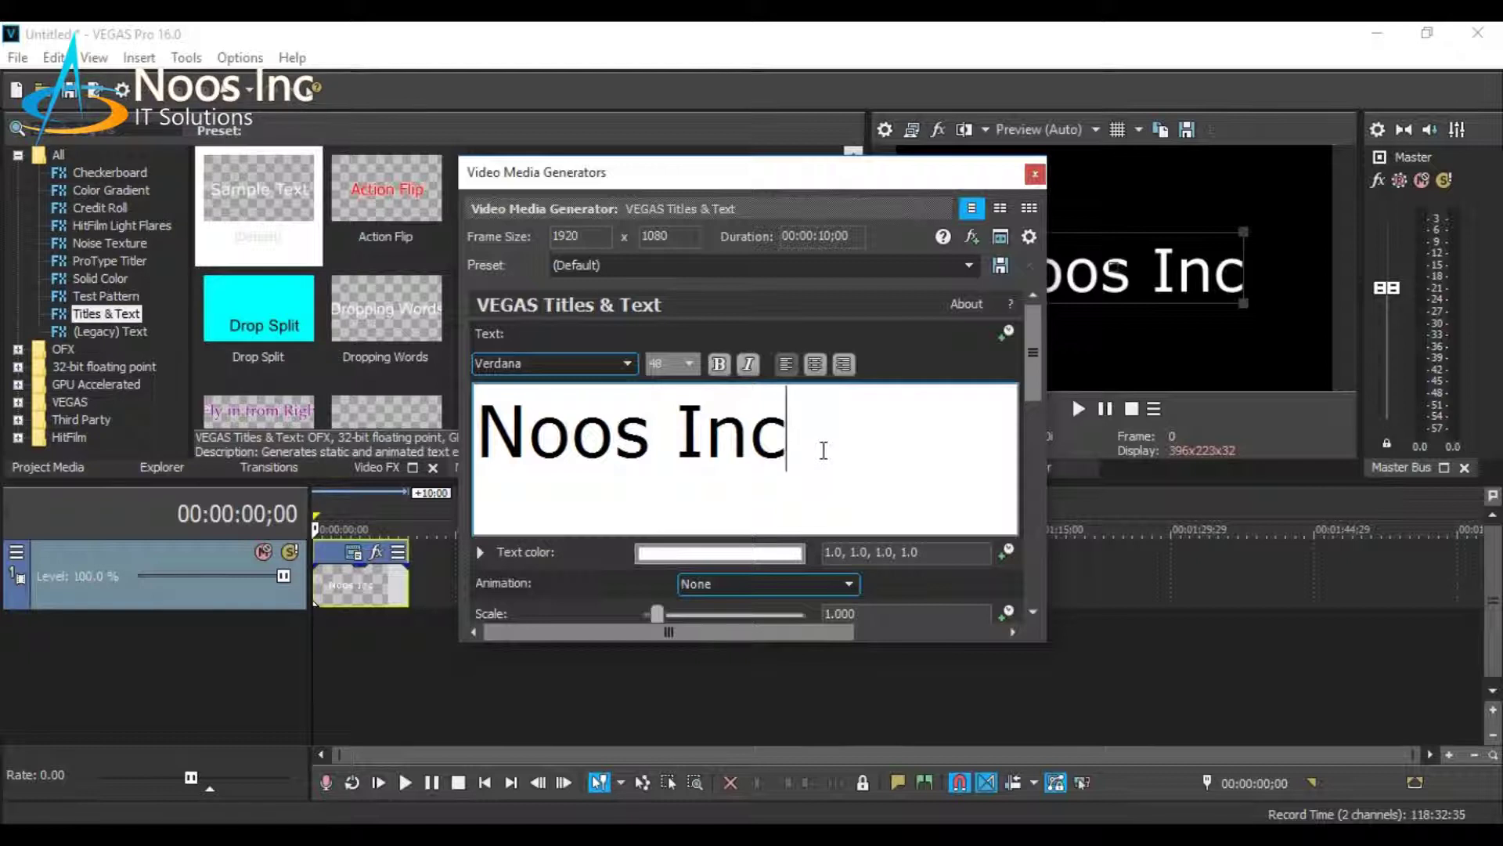
{"action": "key", "text": "Left"}
{"action": "left_click", "coordinate": [1034, 175]}
Shorten the Noos Inc title event to about 22 frames by trimming its end, and play back the result.
{"action": "scroll", "coordinate": [438, 589], "scroll_direction": "up", "scroll_amount": 5}
{"action": "scroll", "coordinate": [615, 609], "scroll_direction": "down", "scroll_amount": 2}
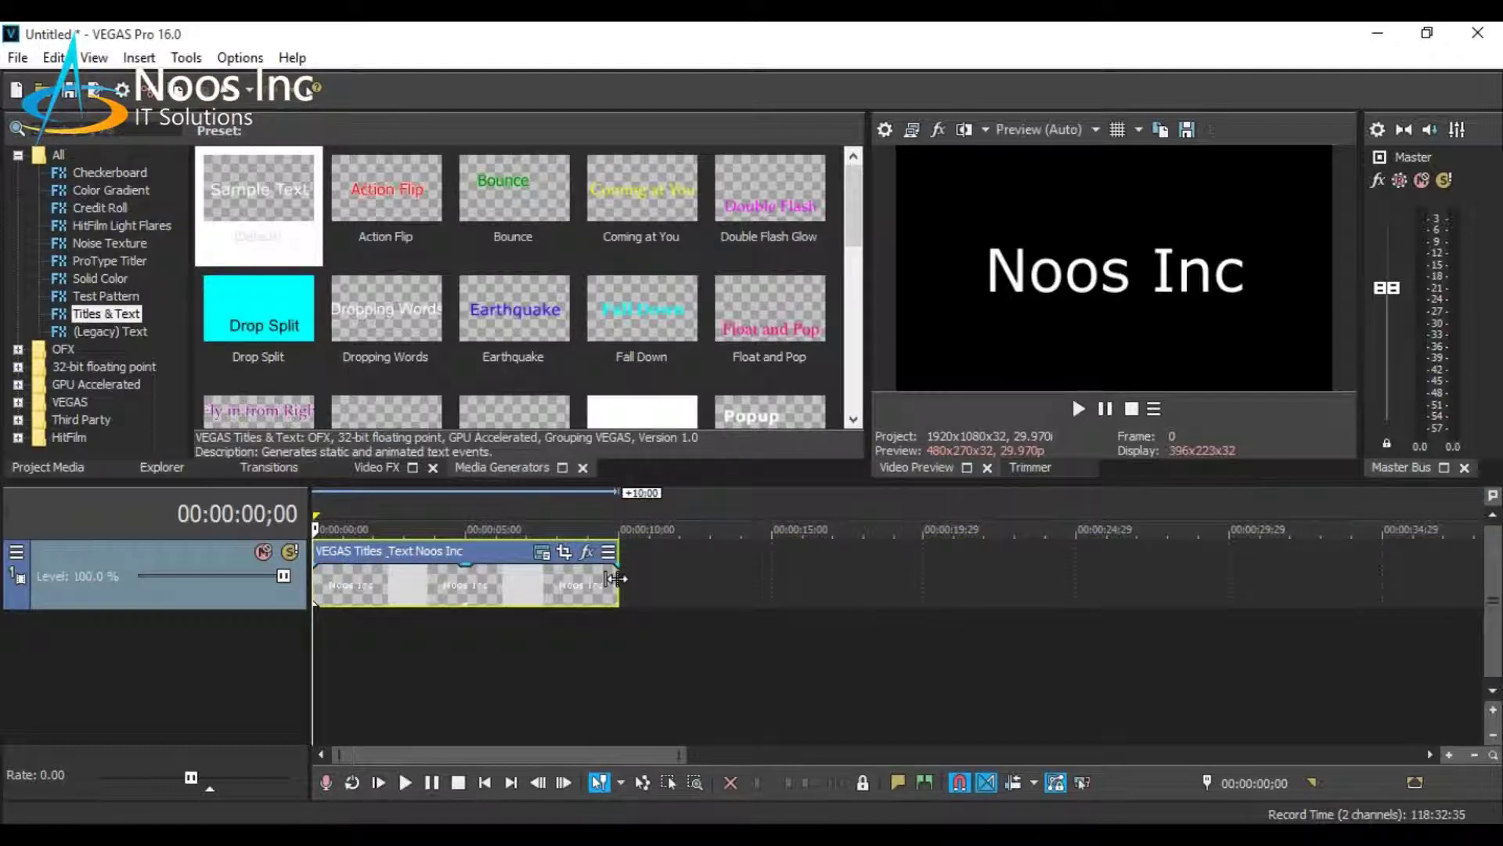
{"action": "left_click_drag", "start_coordinate": [616, 579], "coordinate": [360, 587]}
{"action": "scroll", "coordinate": [387, 592], "scroll_direction": "up", "scroll_amount": 5}
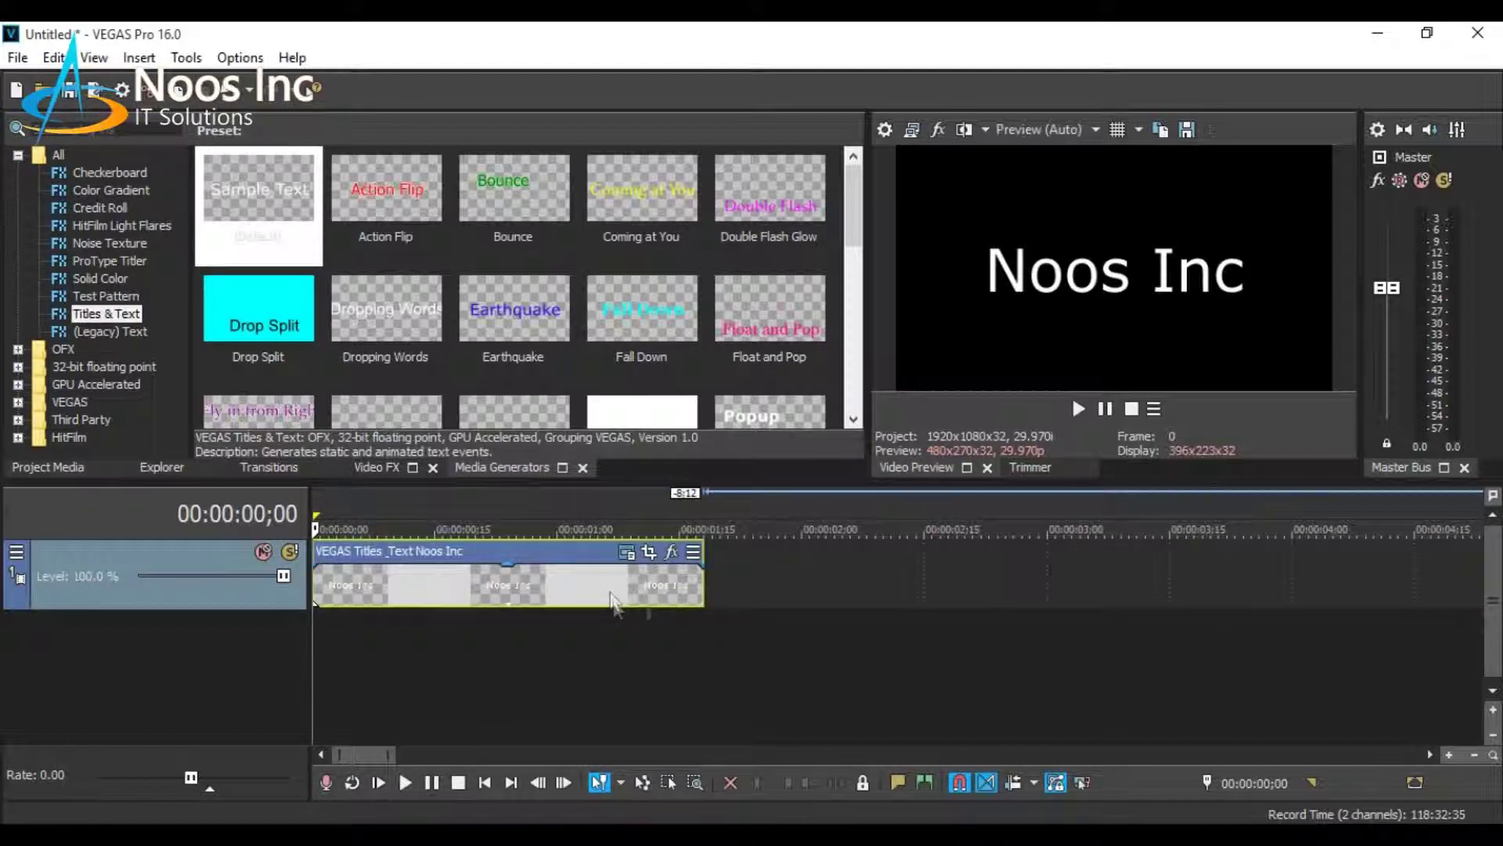
{"action": "left_click_drag", "start_coordinate": [704, 581], "coordinate": [492, 581]}
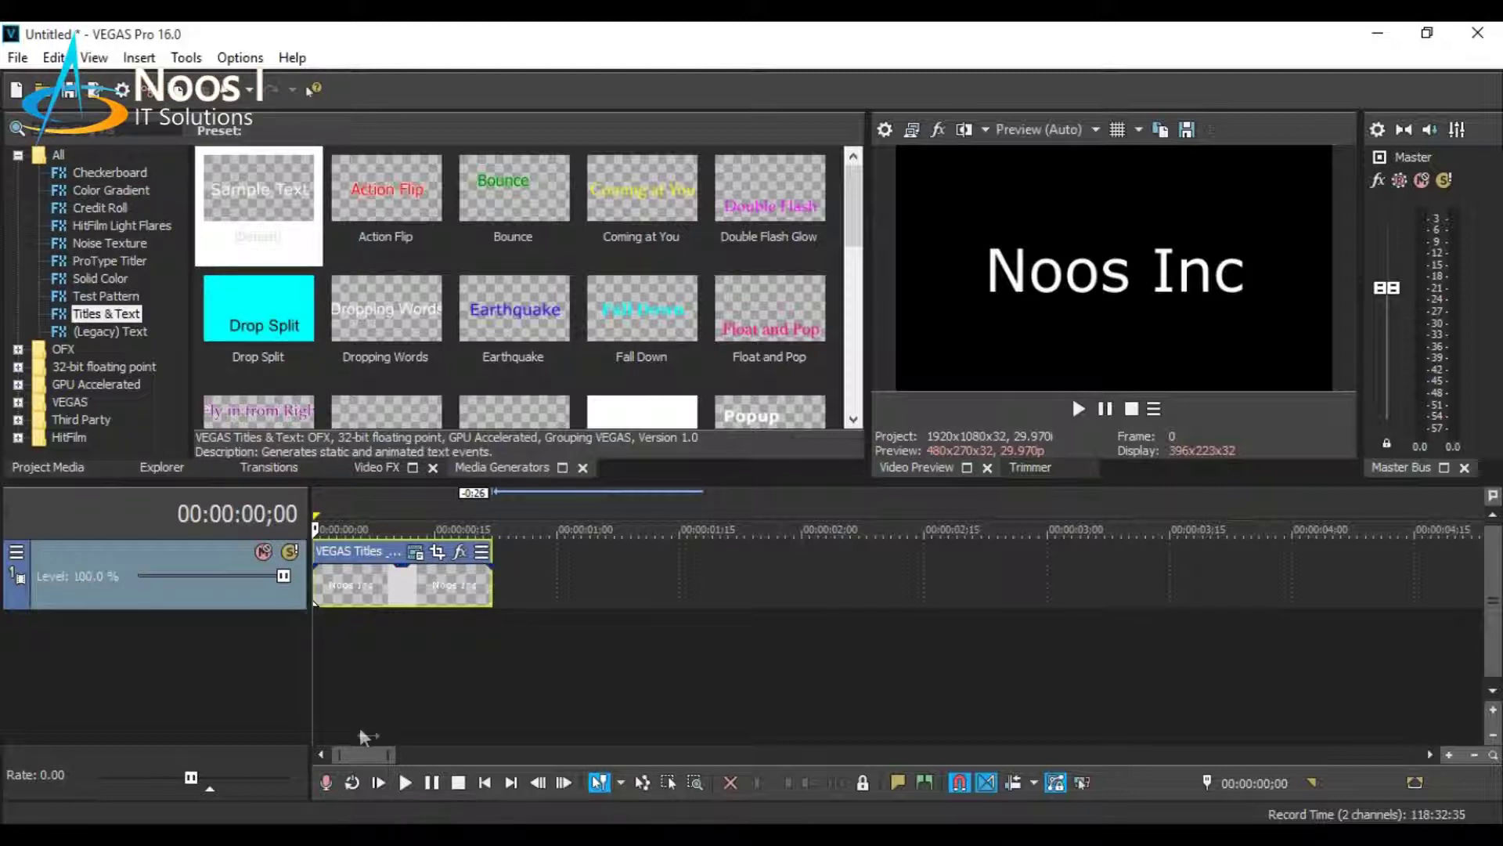
{"action": "left_click", "coordinate": [405, 782]}
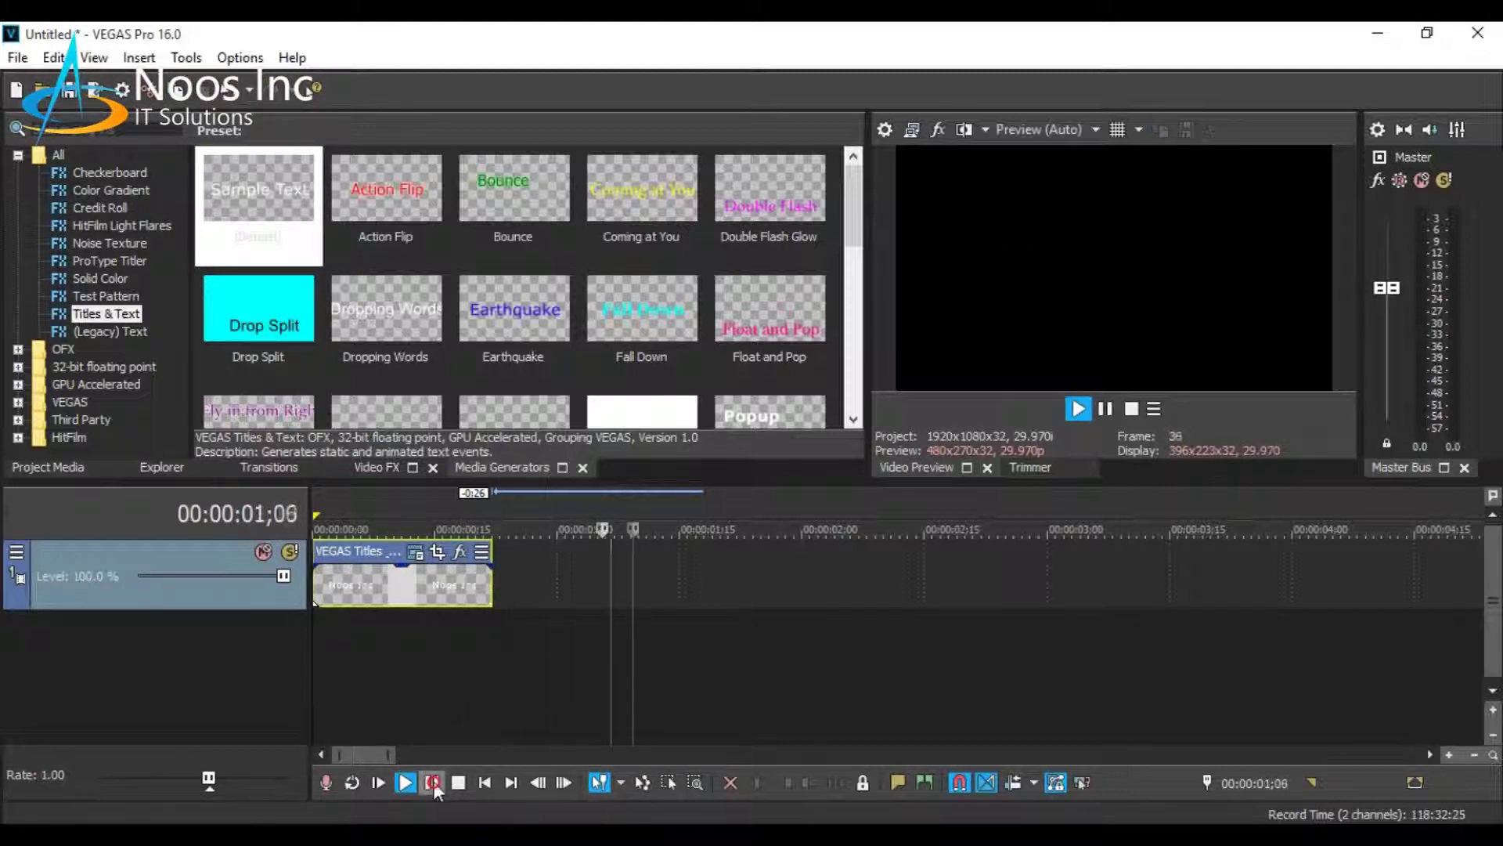
{"action": "left_click", "coordinate": [433, 783]}
Trim the title event further to about 8 frames, playing it back from the start to judge its length.
{"action": "scroll", "coordinate": [470, 619], "scroll_direction": "up", "scroll_amount": 5}
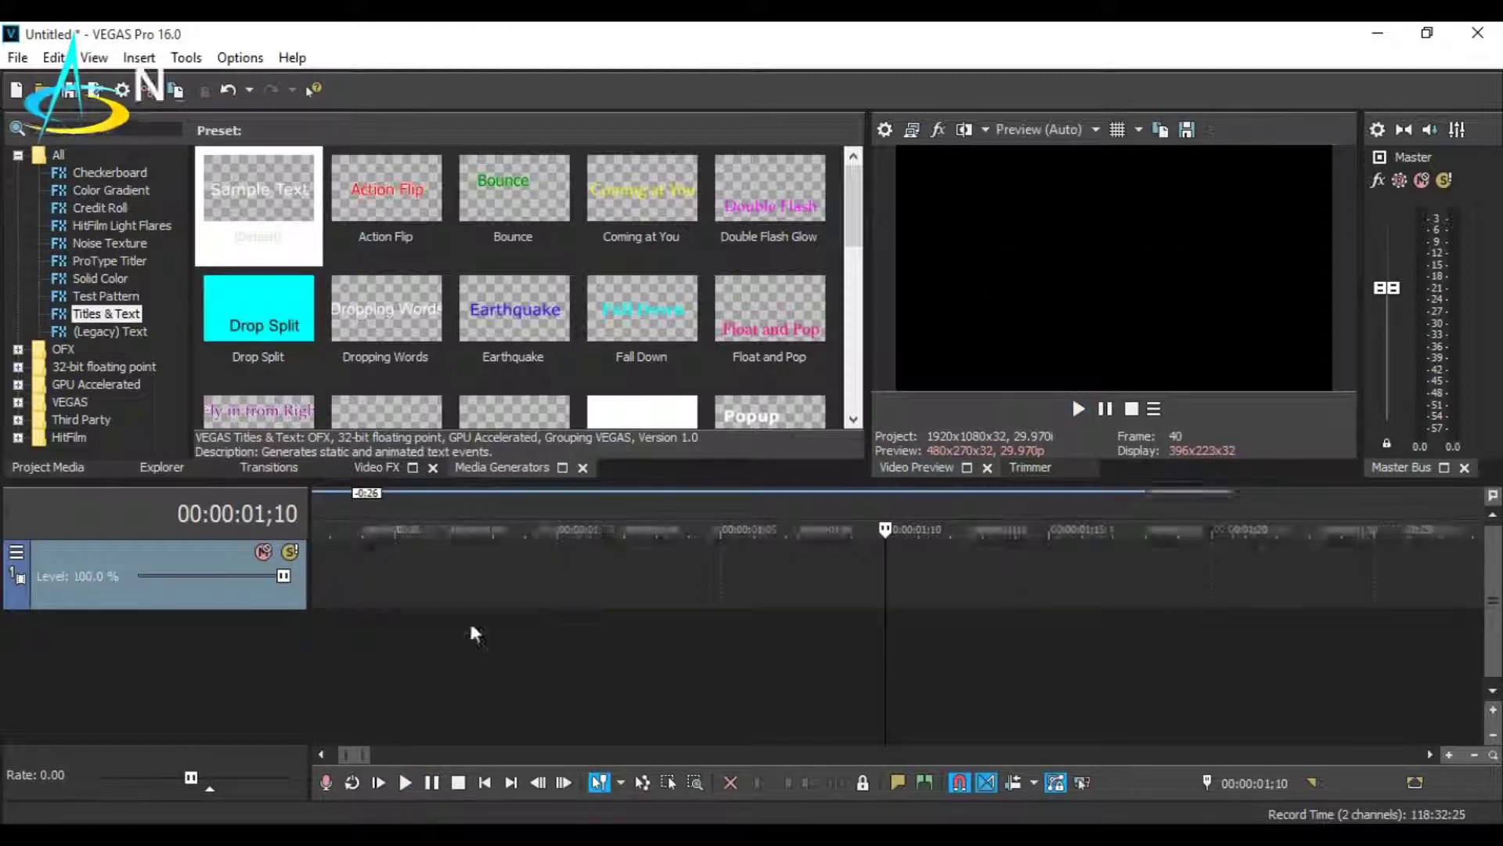
{"action": "left_click_drag", "start_coordinate": [494, 587], "coordinate": [384, 585]}
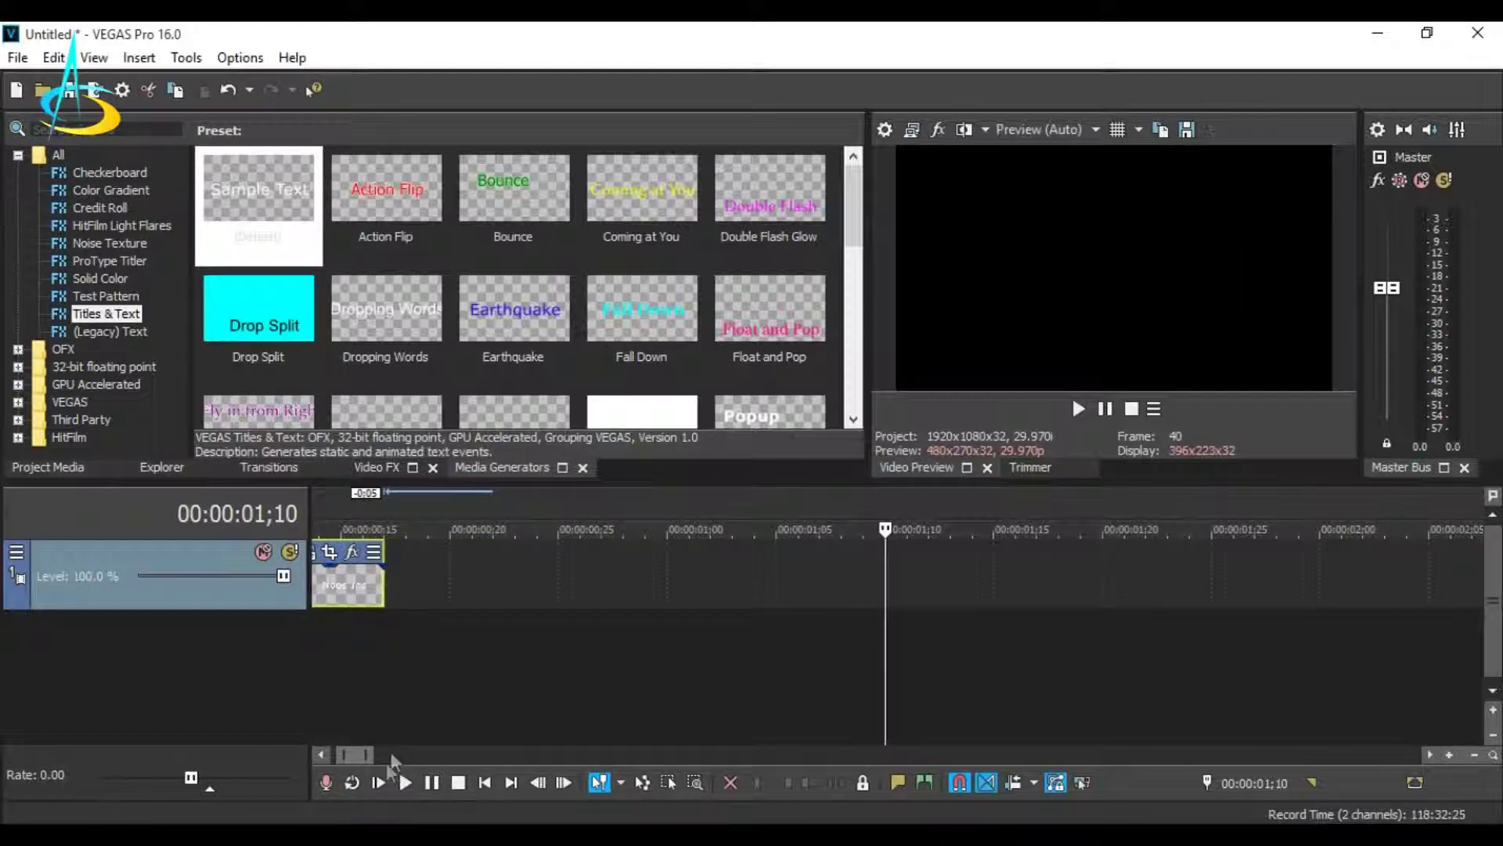
{"action": "left_click", "coordinate": [484, 782]}
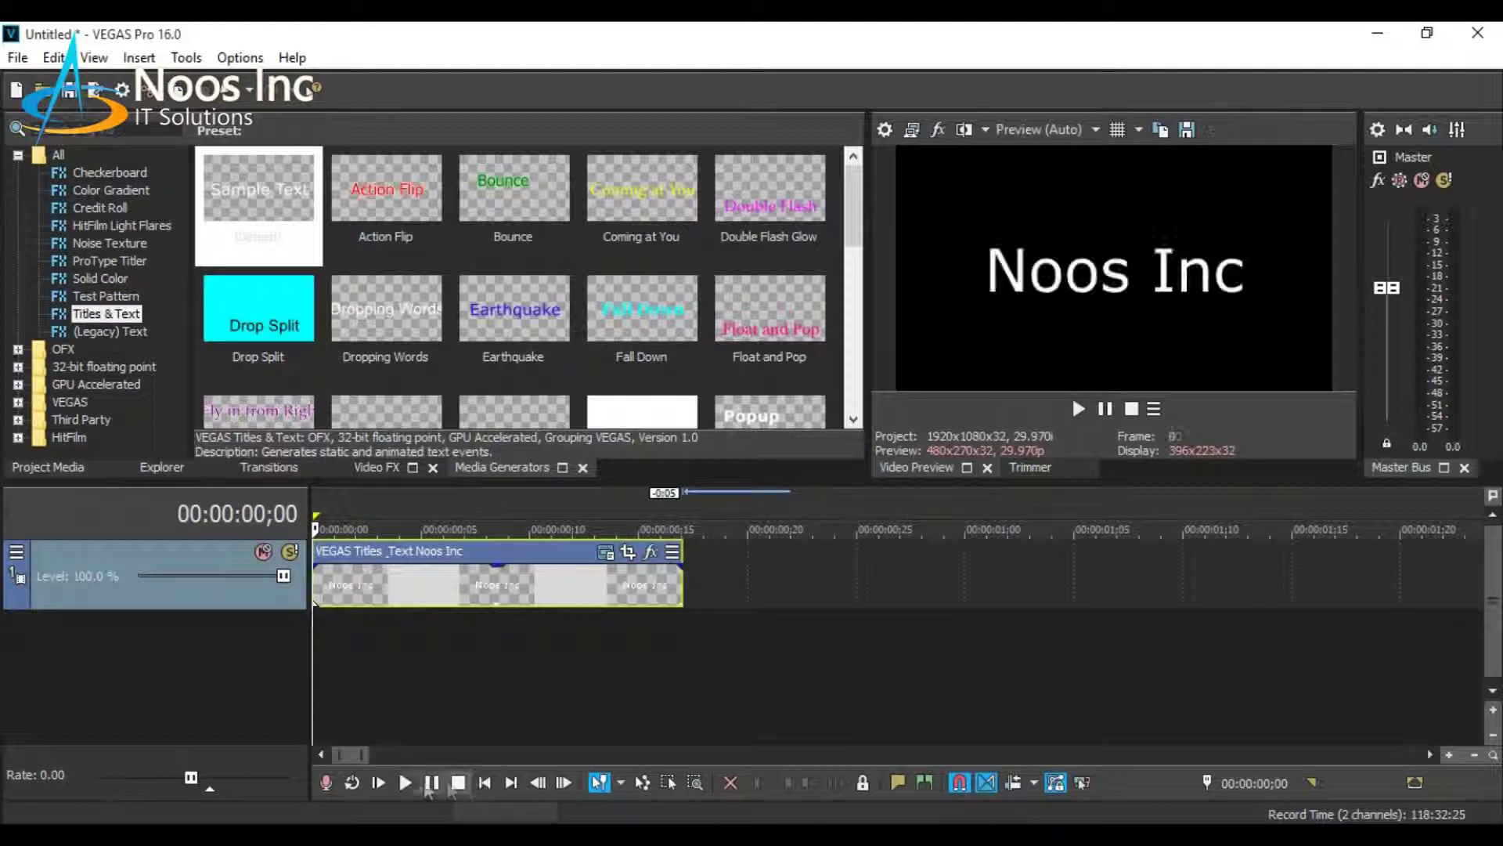
{"action": "left_click", "coordinate": [404, 782]}
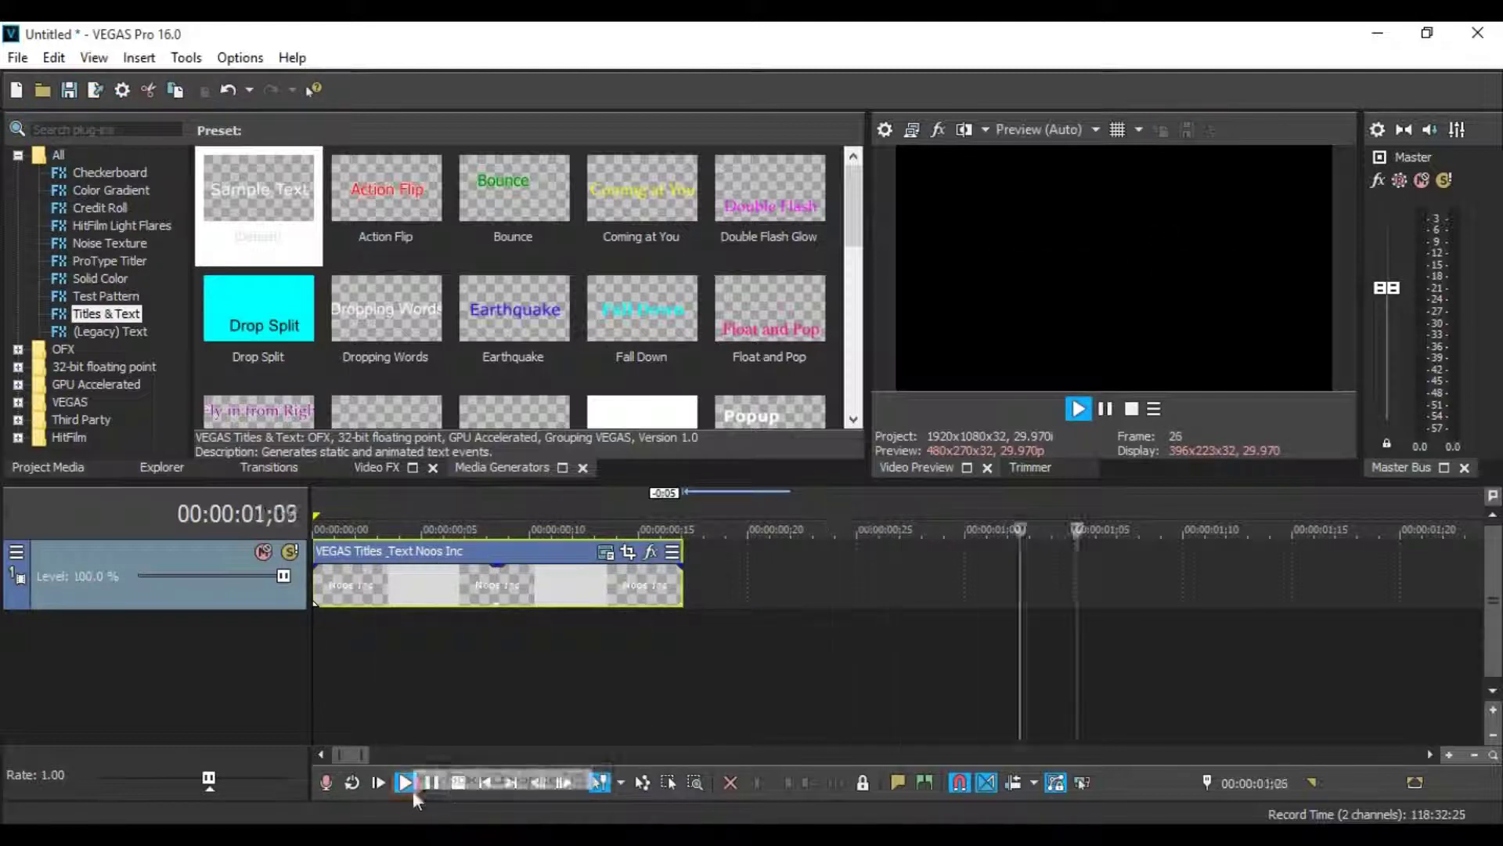
{"action": "left_click", "coordinate": [432, 782]}
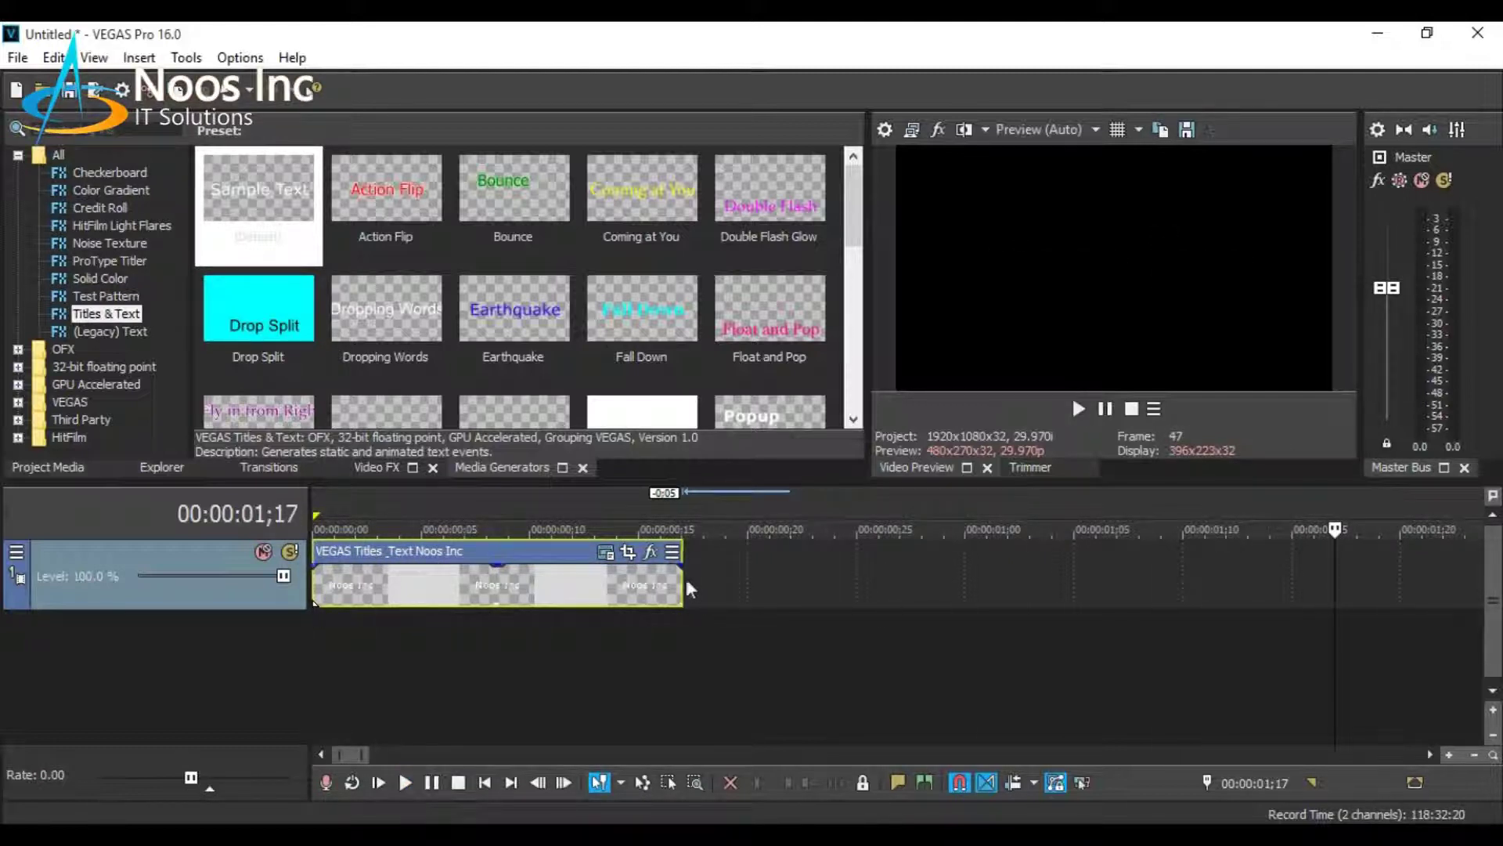
{"action": "left_click_drag", "start_coordinate": [683, 589], "coordinate": [491, 620]}
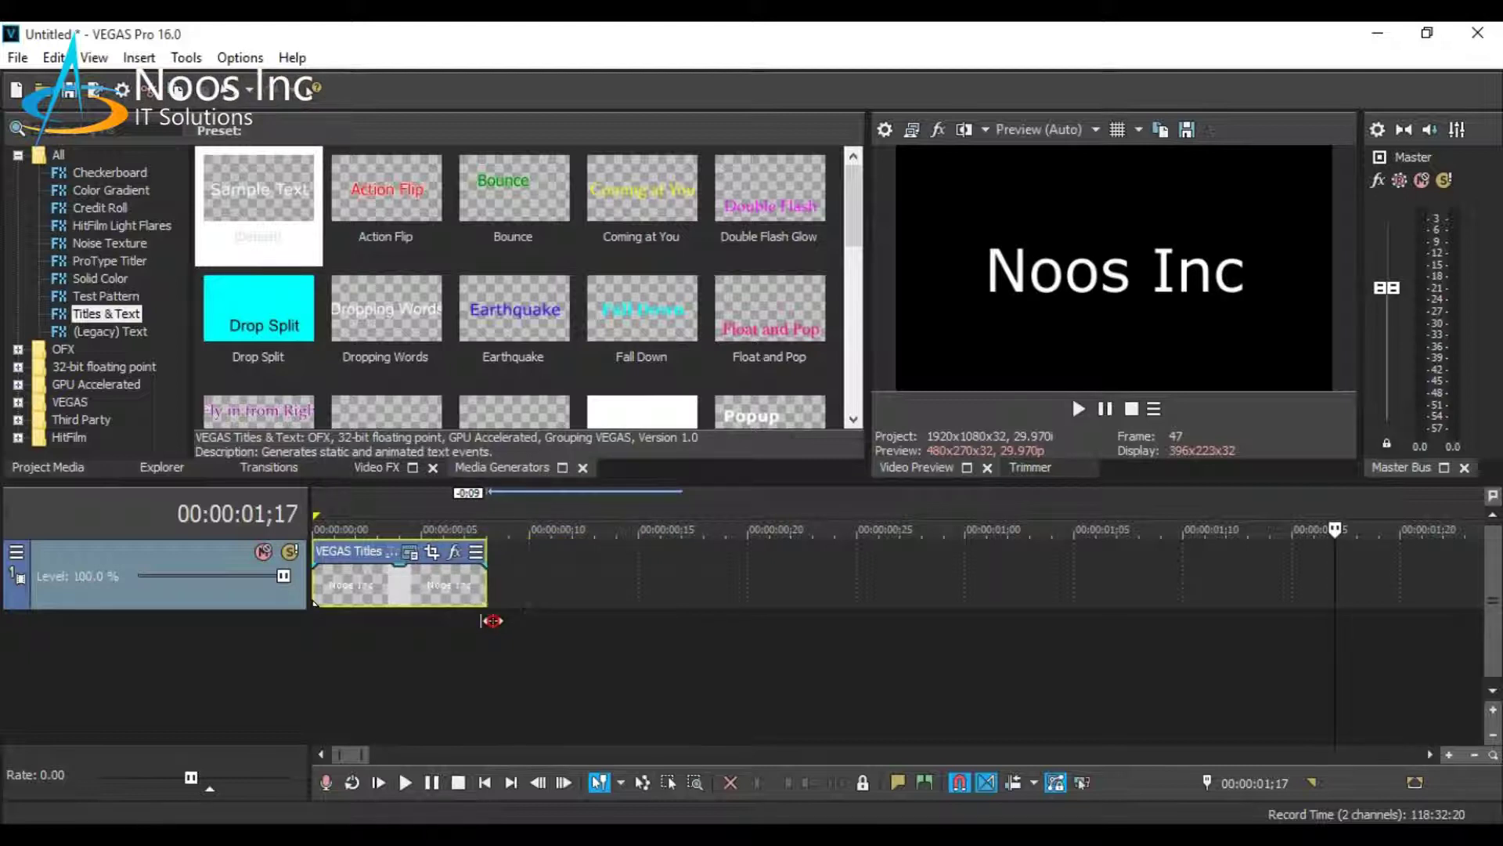
Enable the mask in the title's Event Pan/Crop and draw a tall narrow rectangle just before the letter N.
{"action": "left_click", "coordinate": [431, 552]}
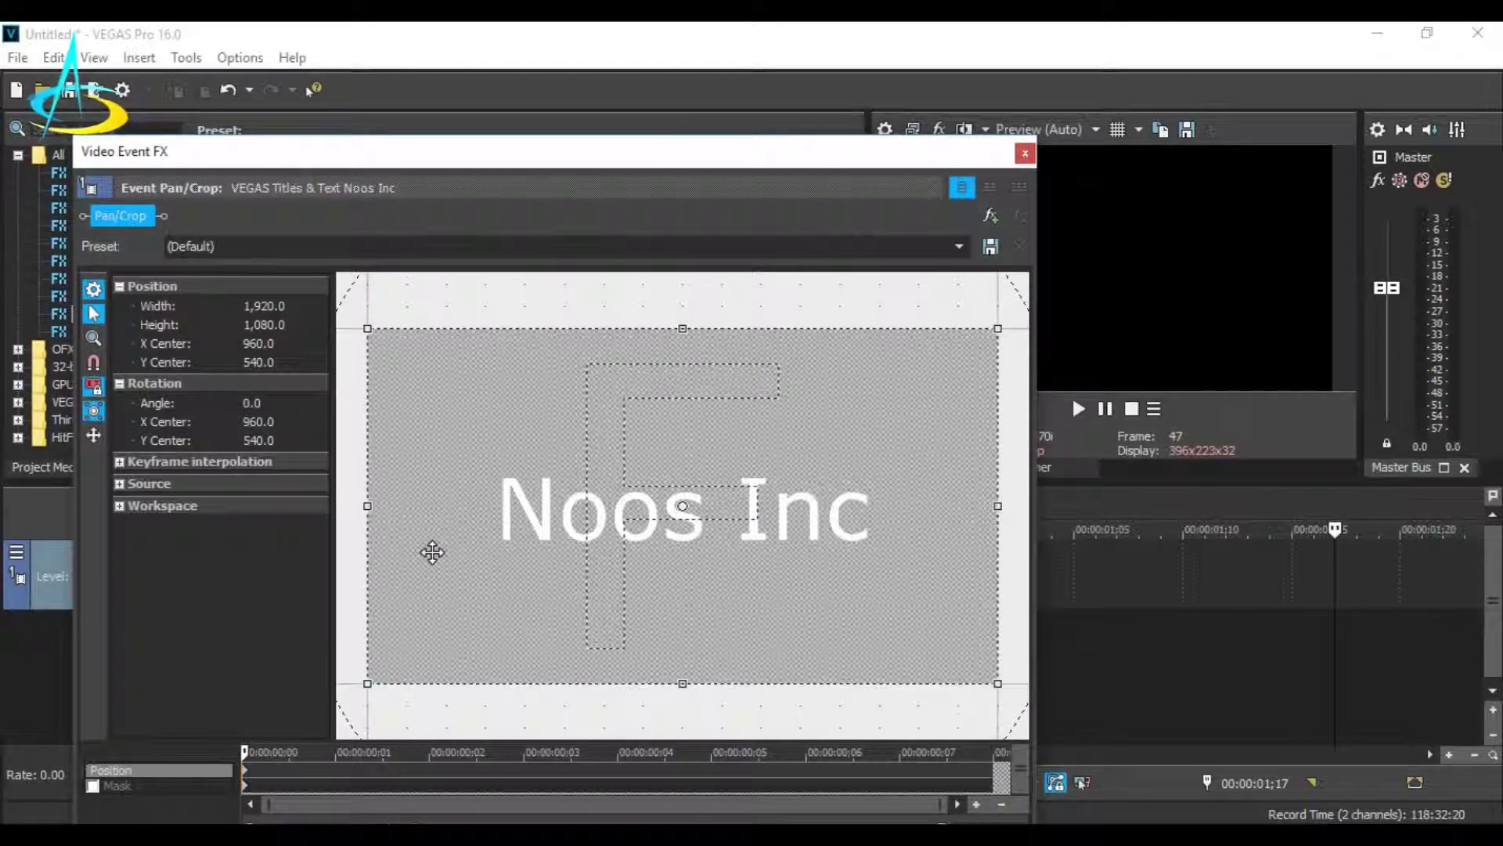
{"action": "left_click", "coordinate": [93, 786]}
{"action": "left_click_drag", "start_coordinate": [402, 348], "coordinate": [494, 676]}
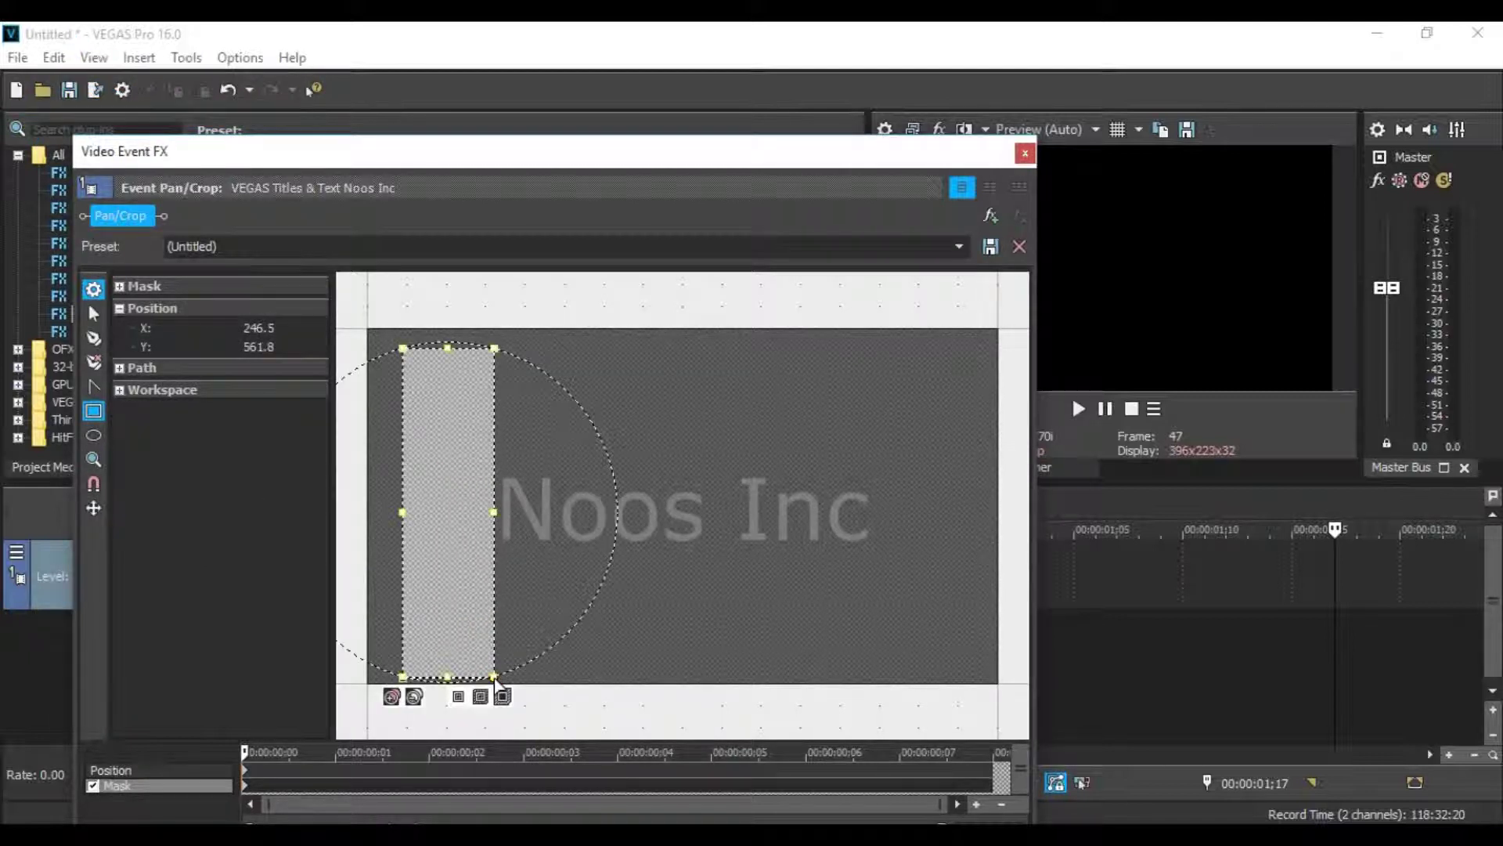
{"action": "left_click", "coordinate": [1028, 154]}
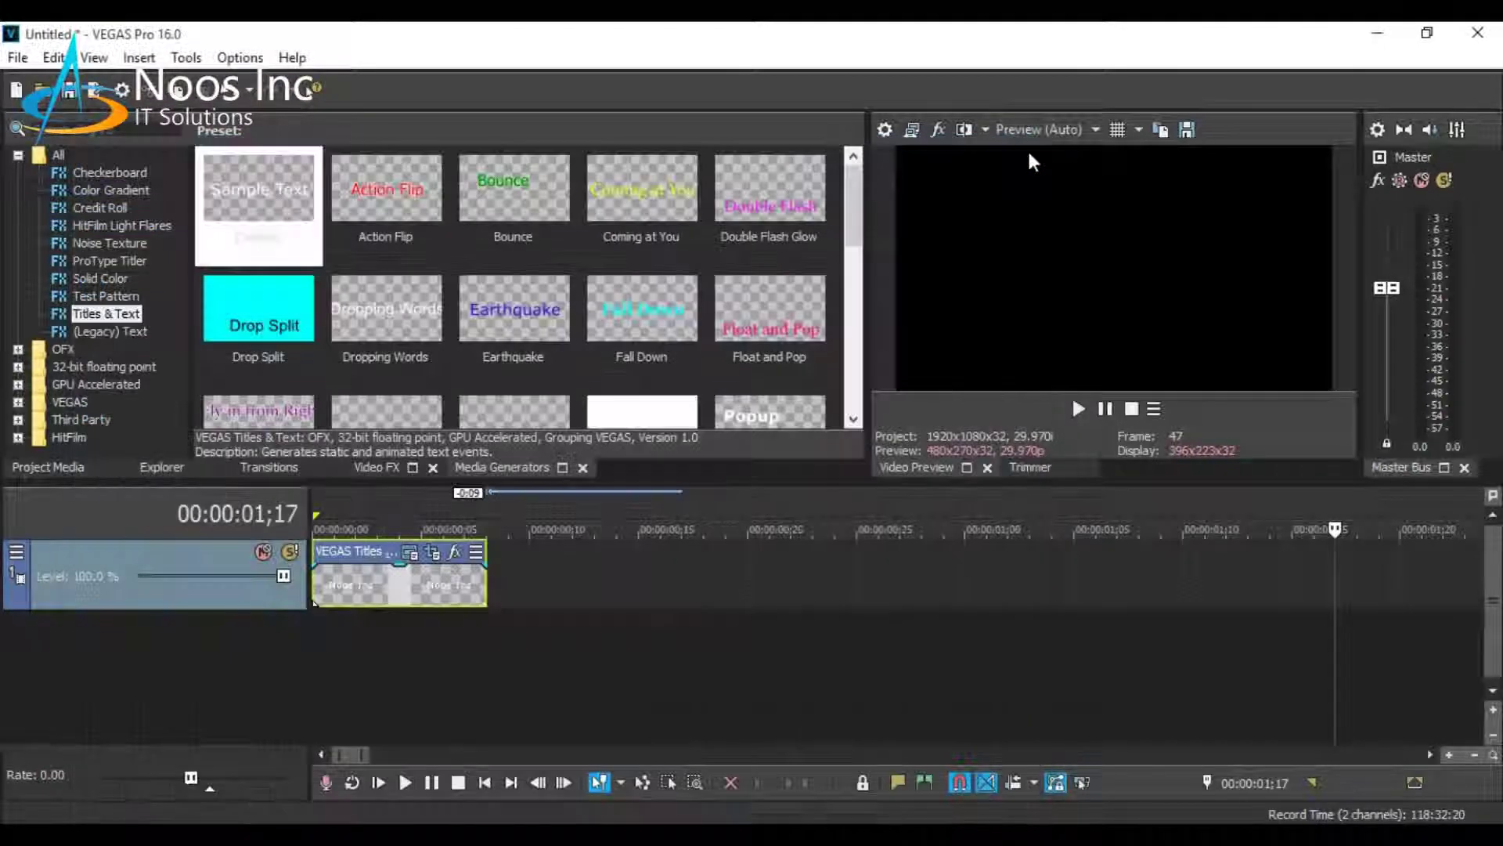
Copy the masked title event and paste it as a new copy of the source media directly after the original.
{"action": "right_click", "coordinate": [360, 551]}
{"action": "left_click", "coordinate": [504, 294]}
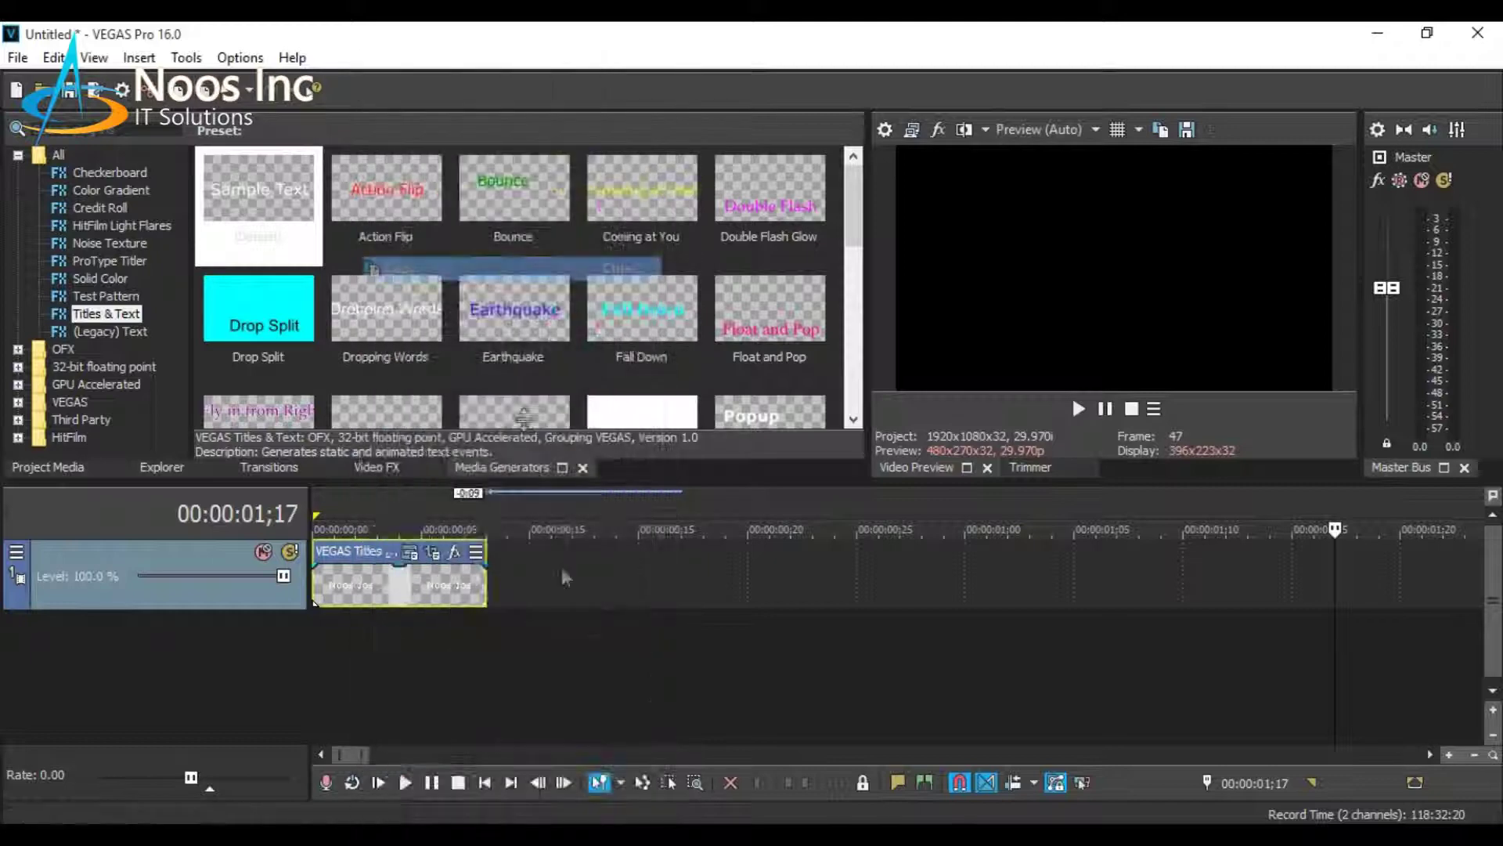
{"action": "left_click", "coordinate": [552, 594]}
{"action": "key", "text": "ctrl+v"}
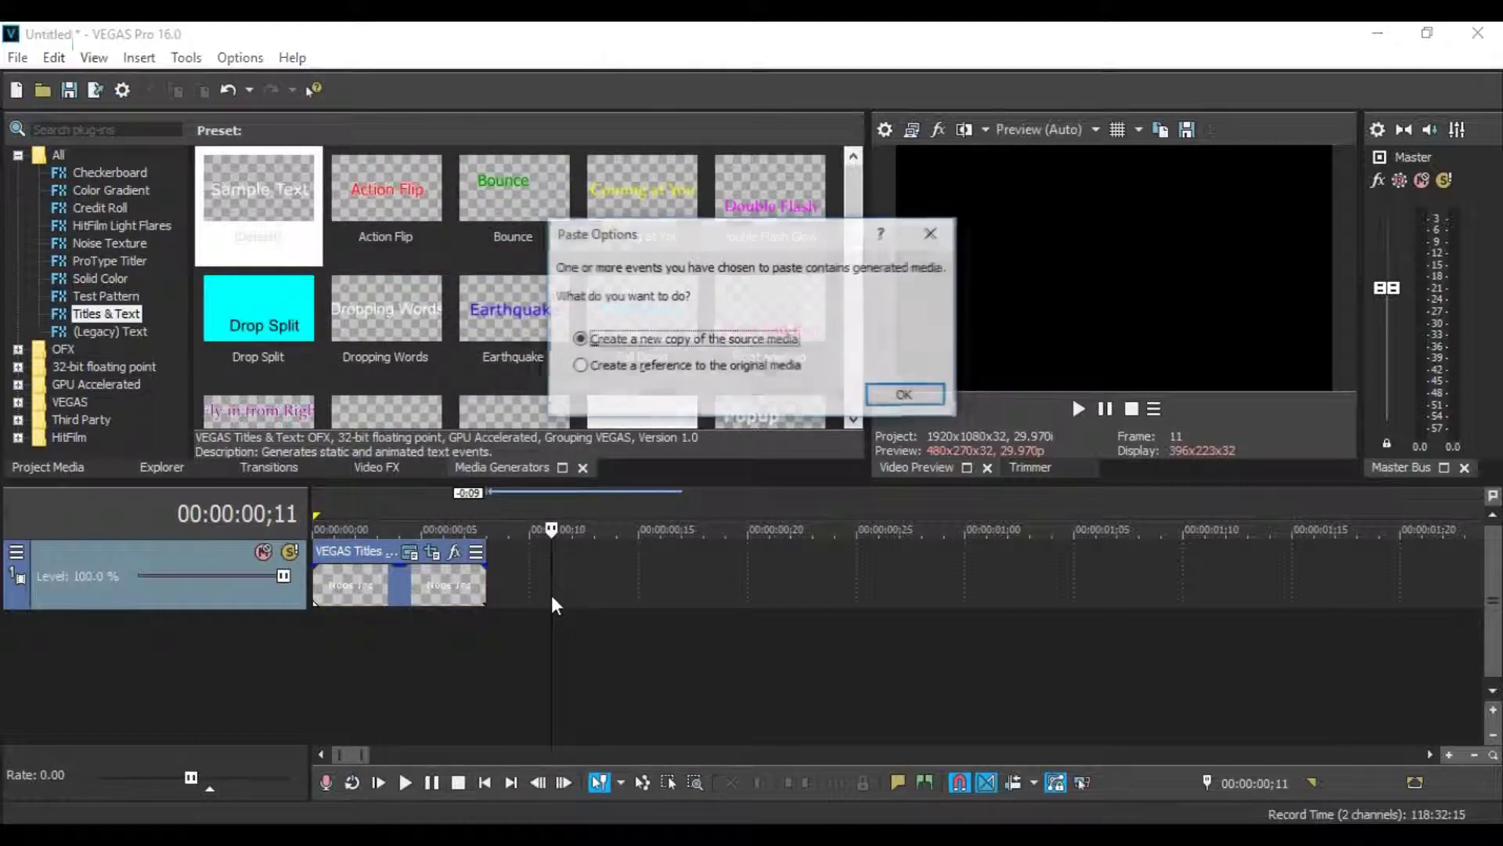
{"action": "left_click", "coordinate": [889, 393]}
{"action": "left_click_drag", "start_coordinate": [569, 557], "coordinate": [505, 562]}
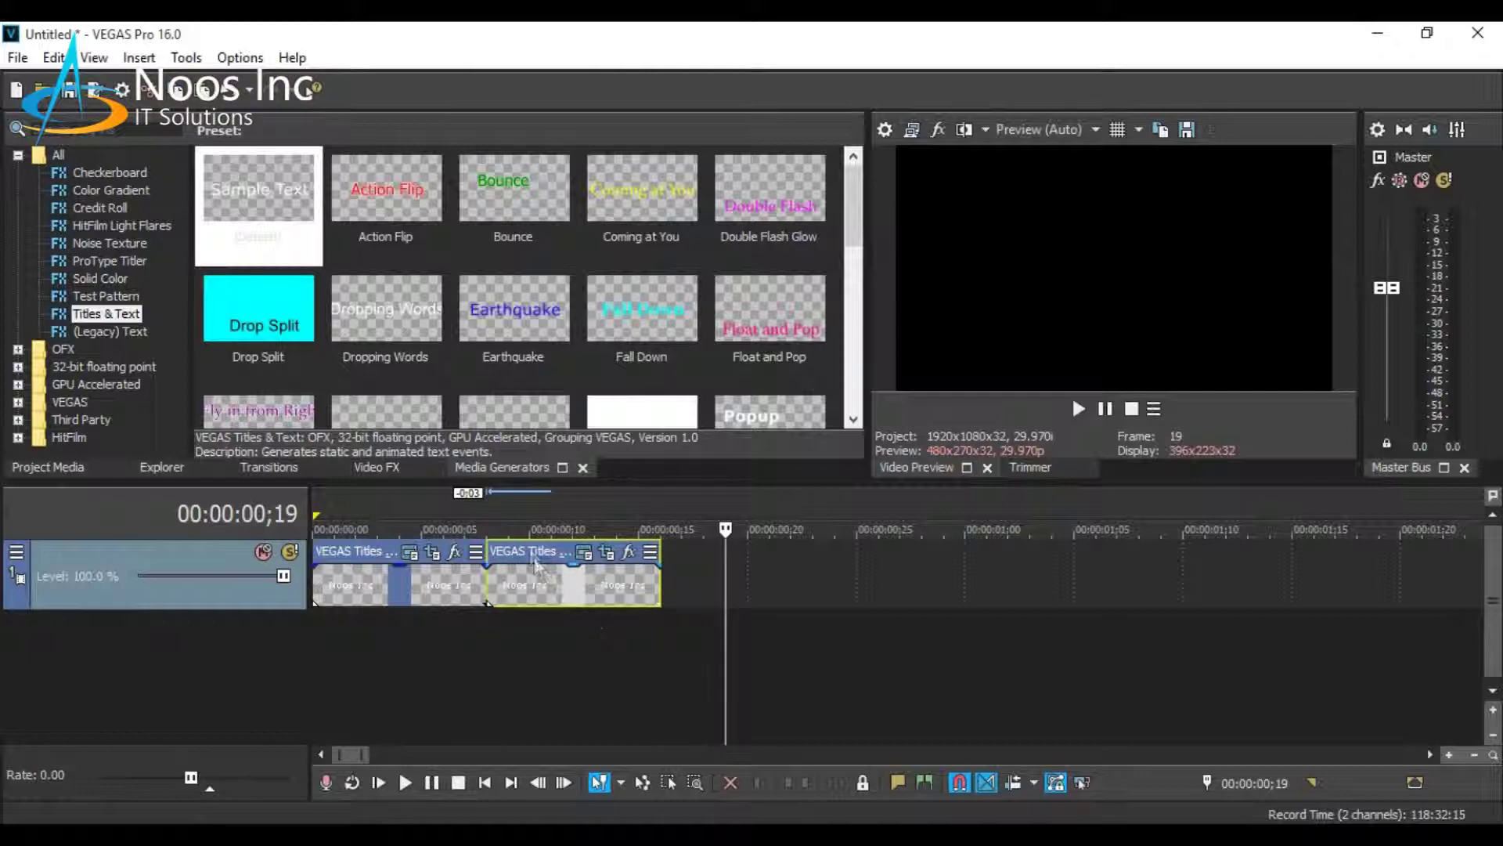
Paste five more copies of the title event end to end along the track, each as new source media.
{"action": "key", "text": "ctrl+v"}
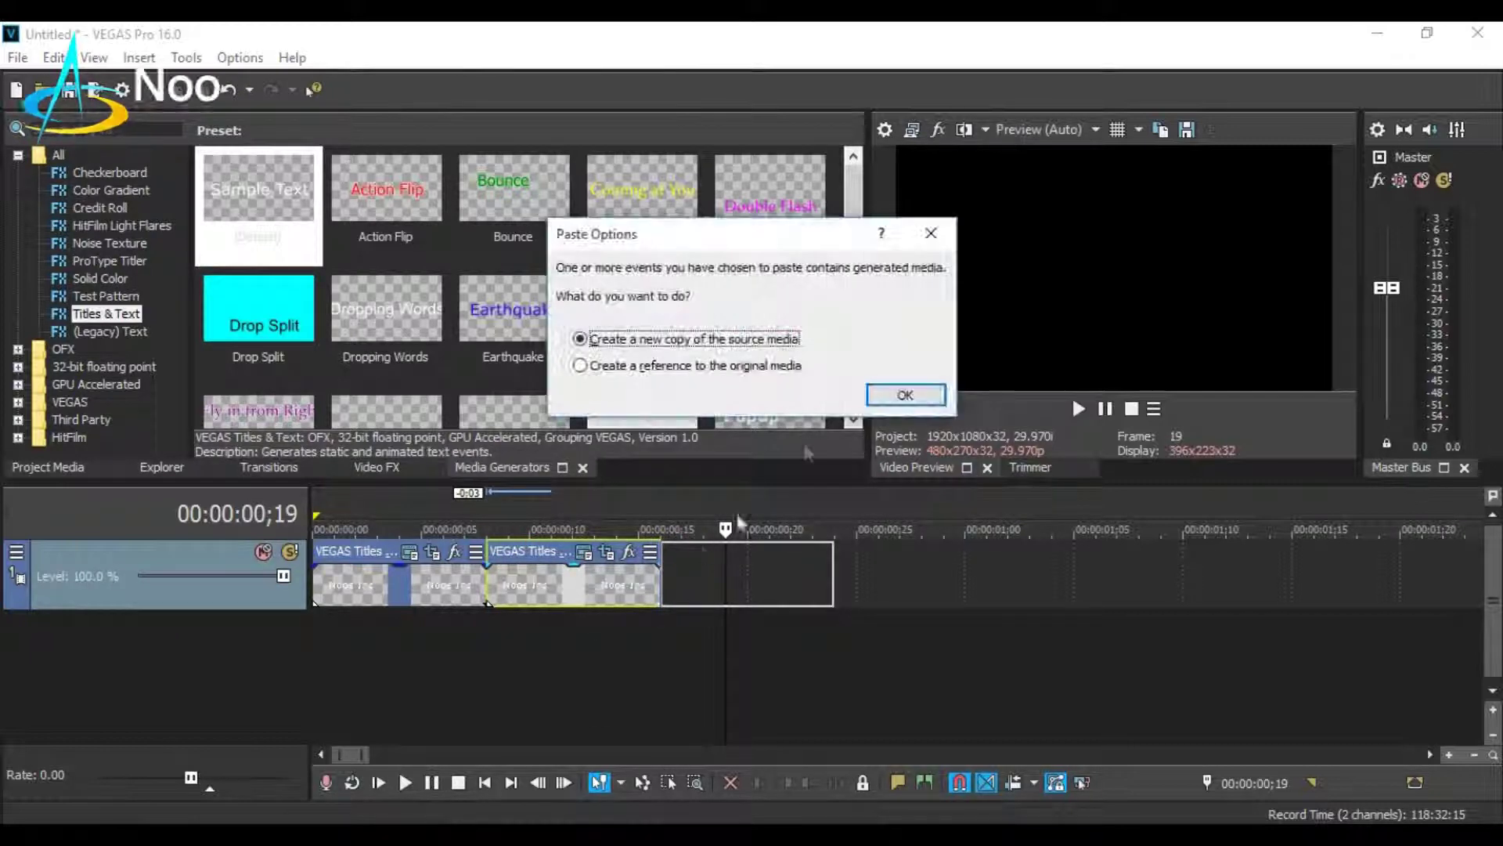
{"action": "left_click", "coordinate": [890, 395]}
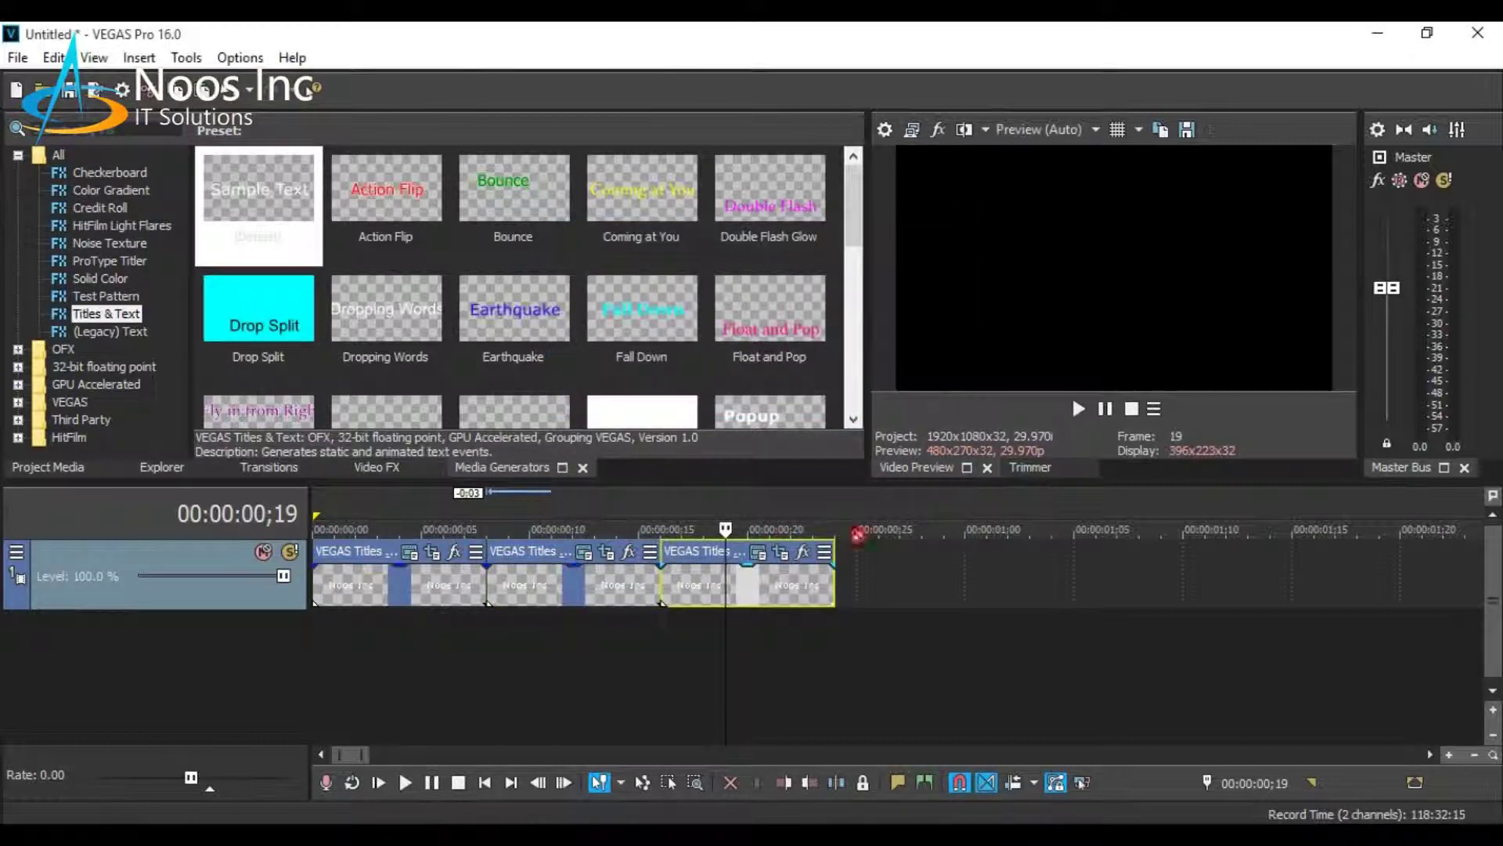
{"action": "left_click_drag", "start_coordinate": [877, 548], "coordinate": [857, 554]}
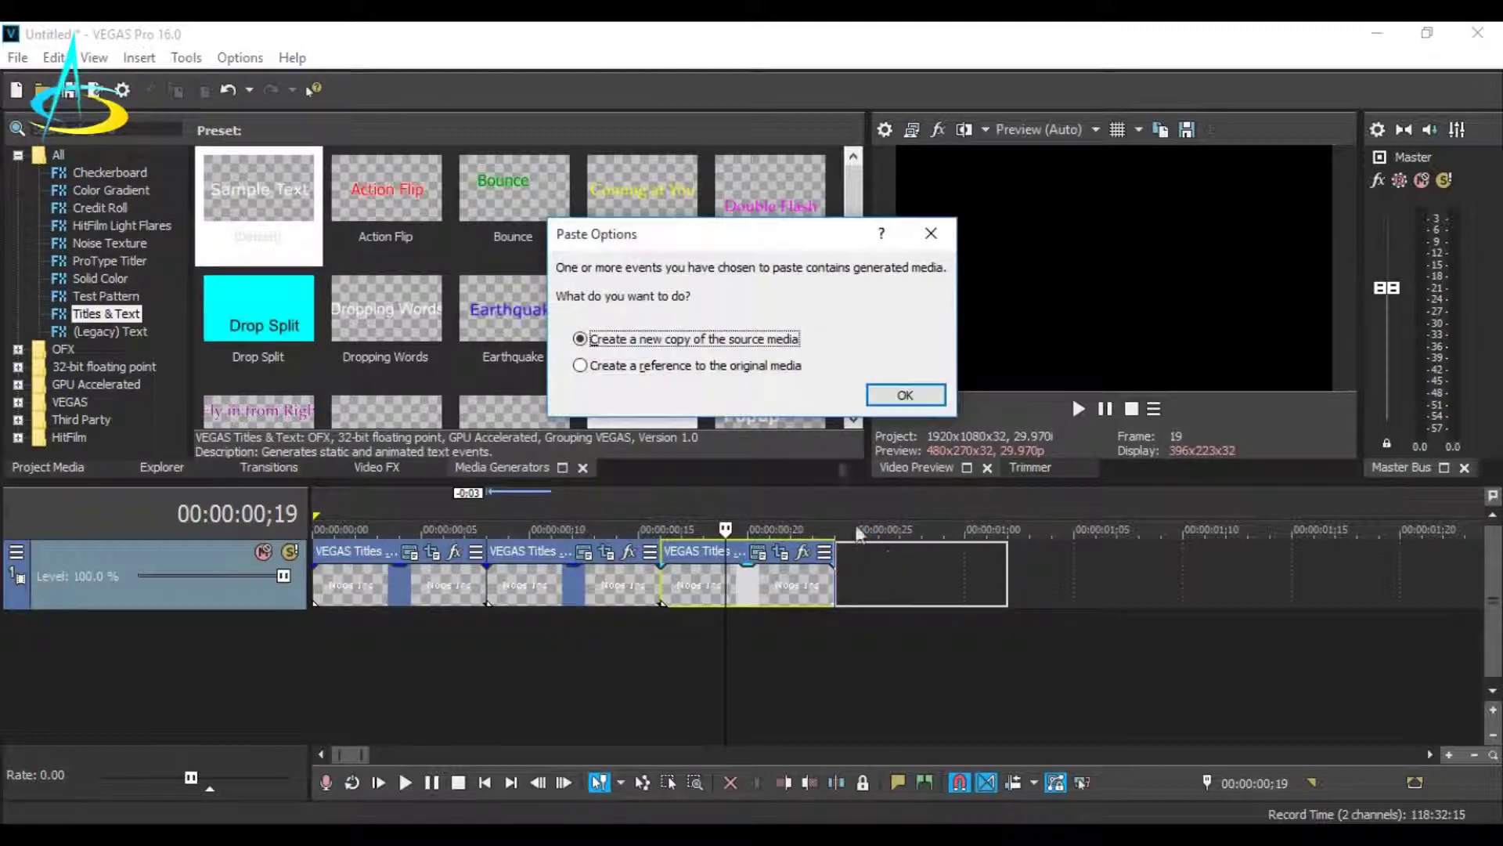
{"action": "left_click", "coordinate": [904, 398]}
{"action": "key", "text": "ctrl+v"}
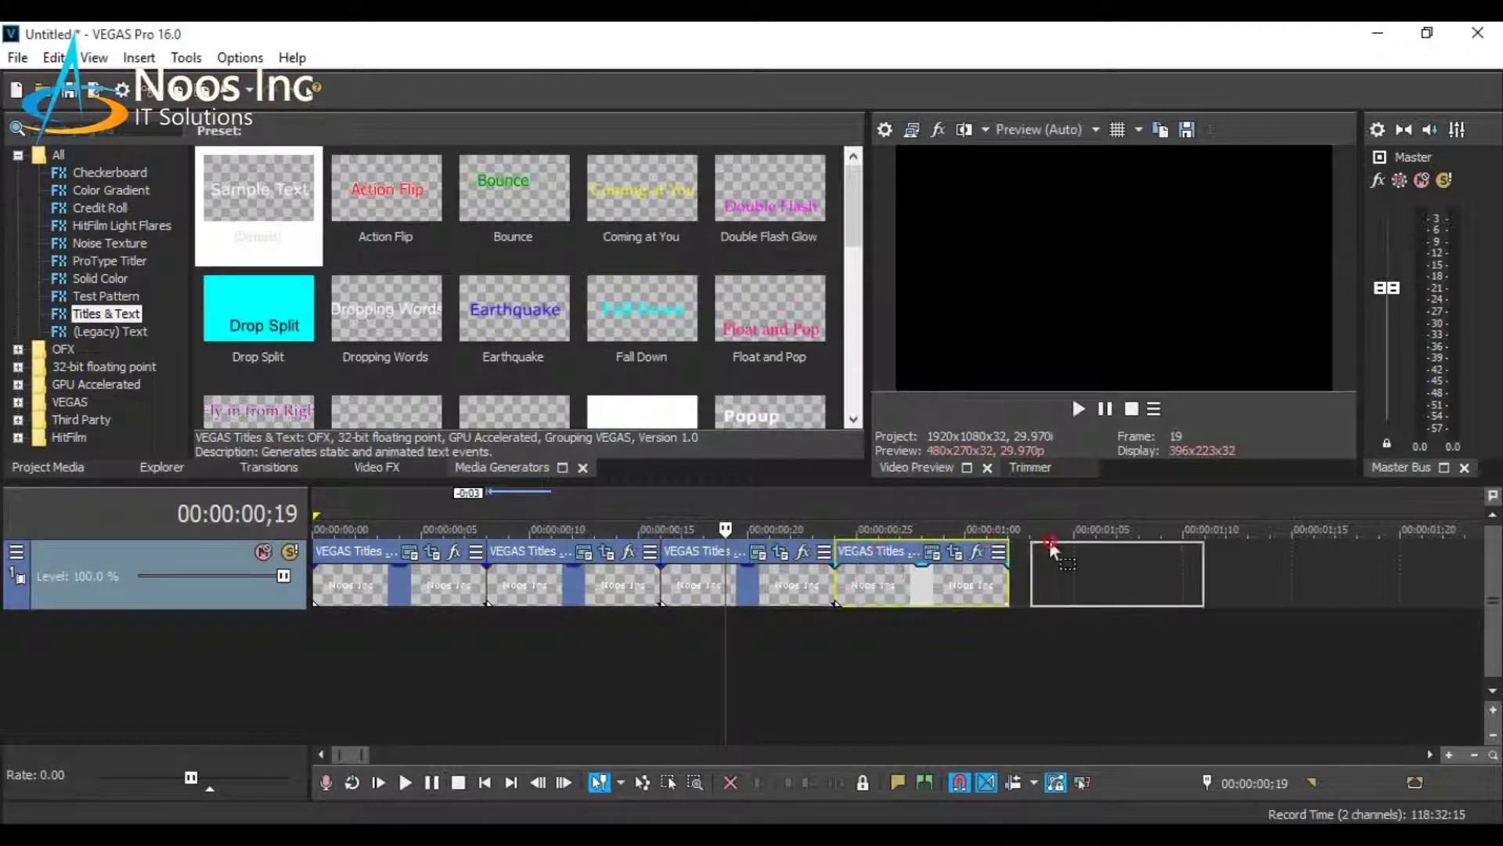
{"action": "left_click", "coordinate": [1041, 548]}
{"action": "left_click", "coordinate": [896, 394]}
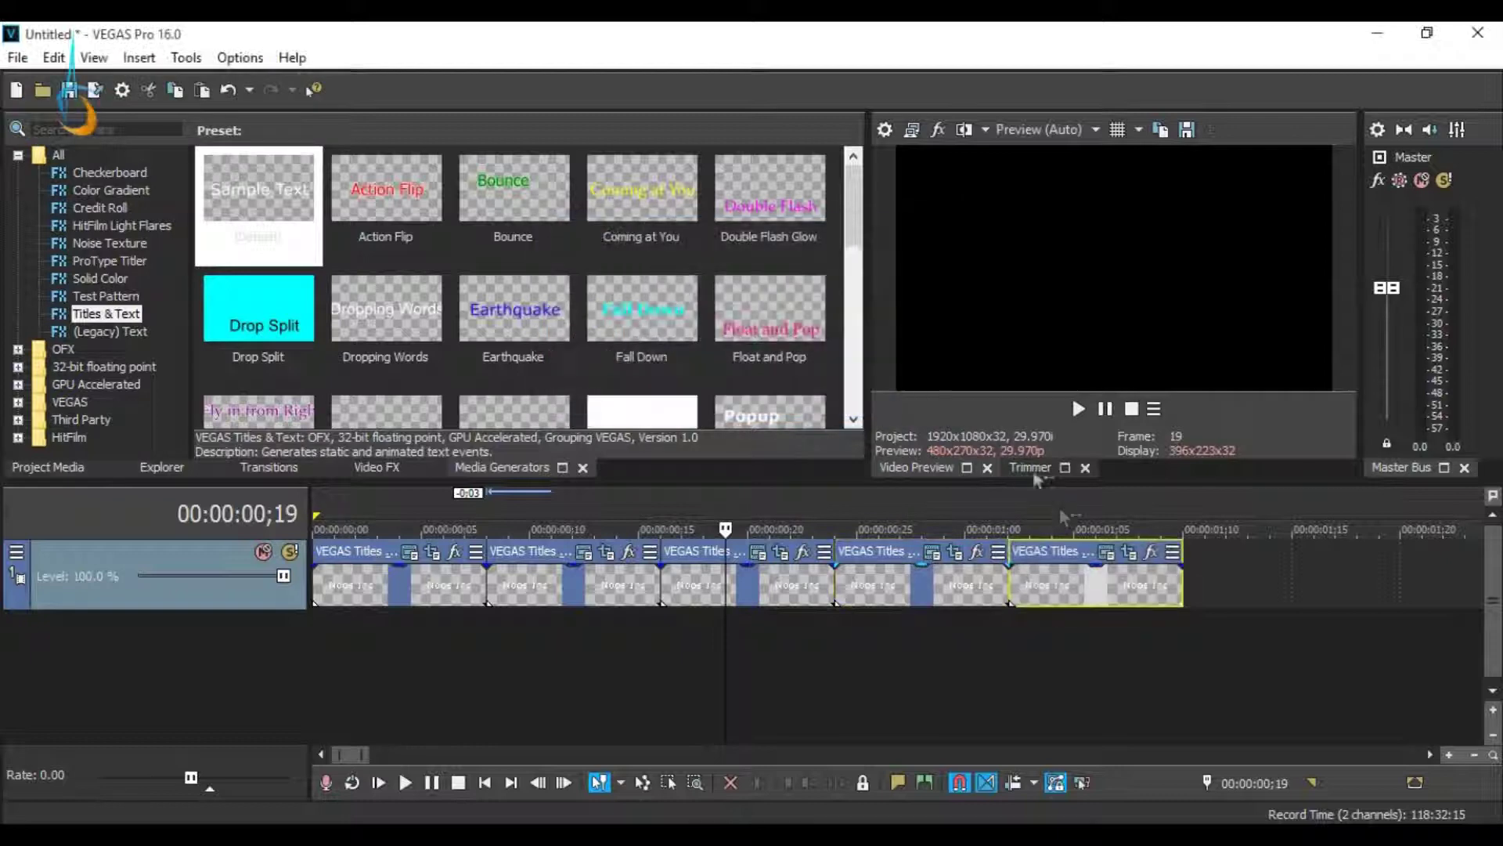
{"action": "key", "text": "ctrl+v"}
{"action": "left_click", "coordinate": [1229, 548]}
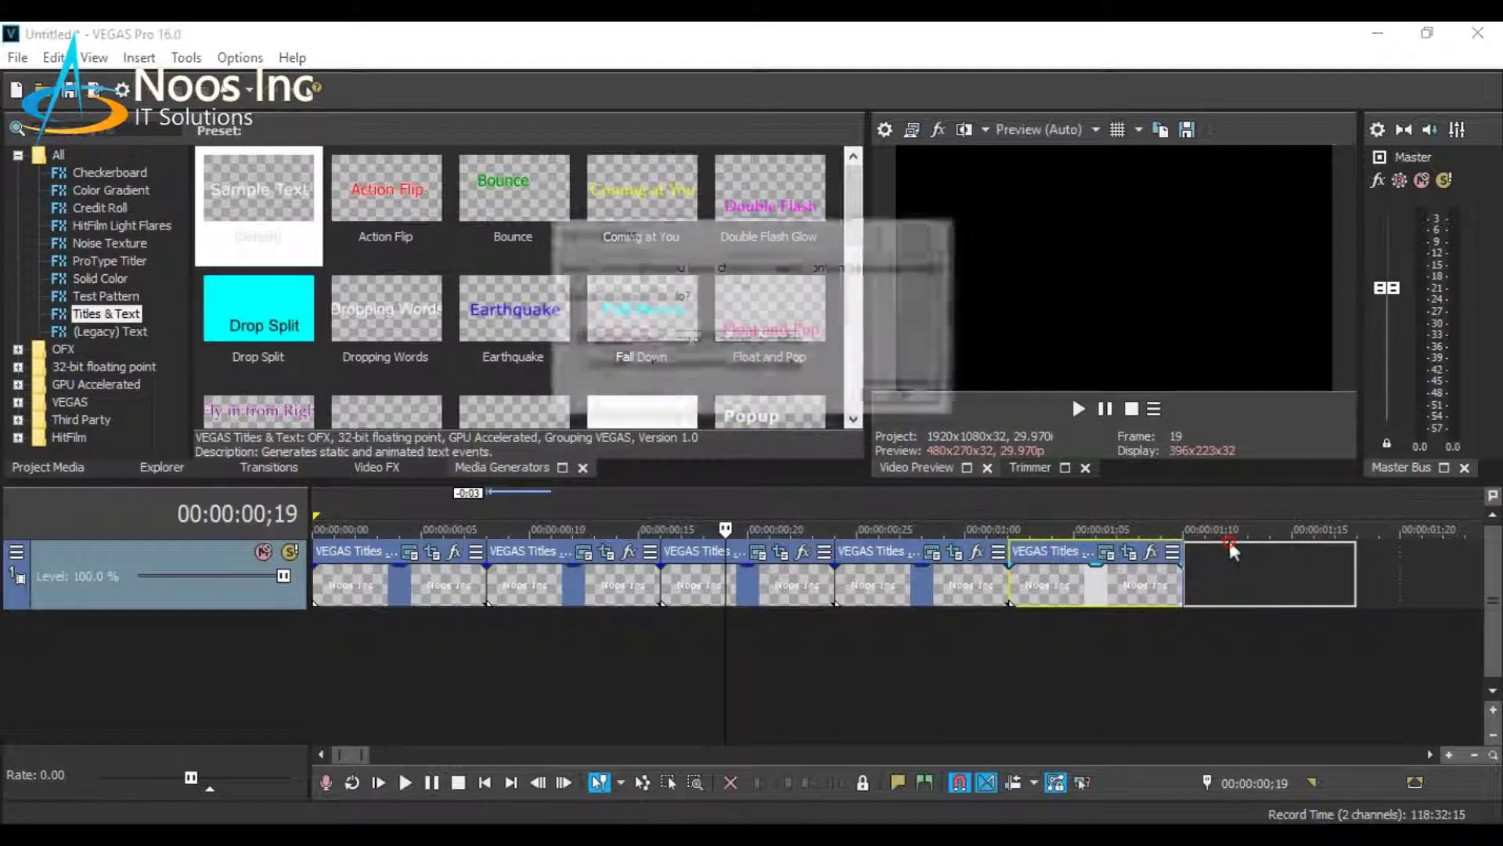
{"action": "left_click", "coordinate": [904, 396]}
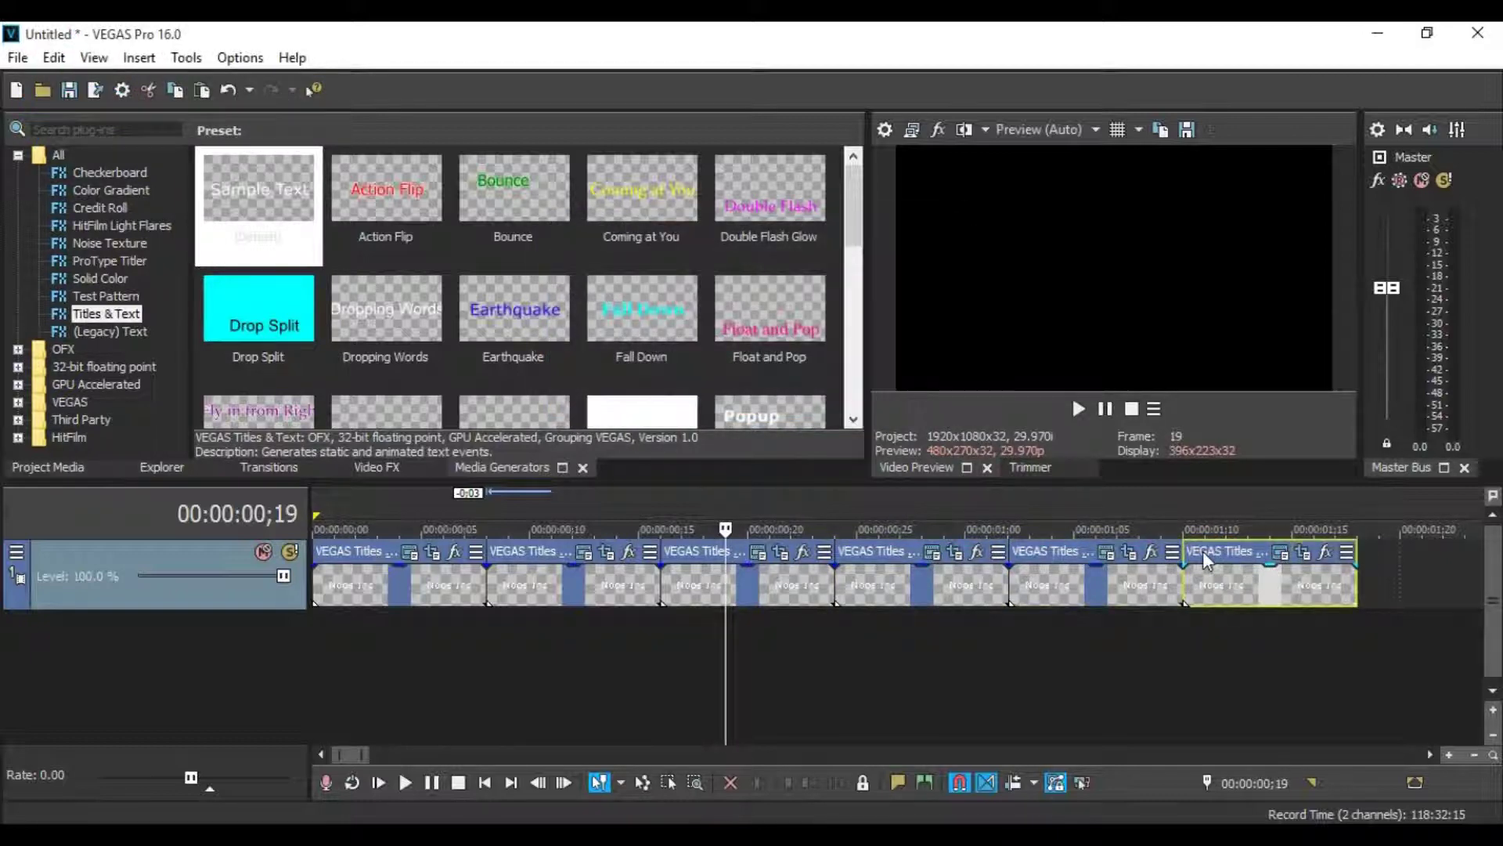
{"action": "key", "text": "ctrl+v"}
{"action": "left_click", "coordinate": [1375, 543]}
{"action": "left_click", "coordinate": [927, 389]}
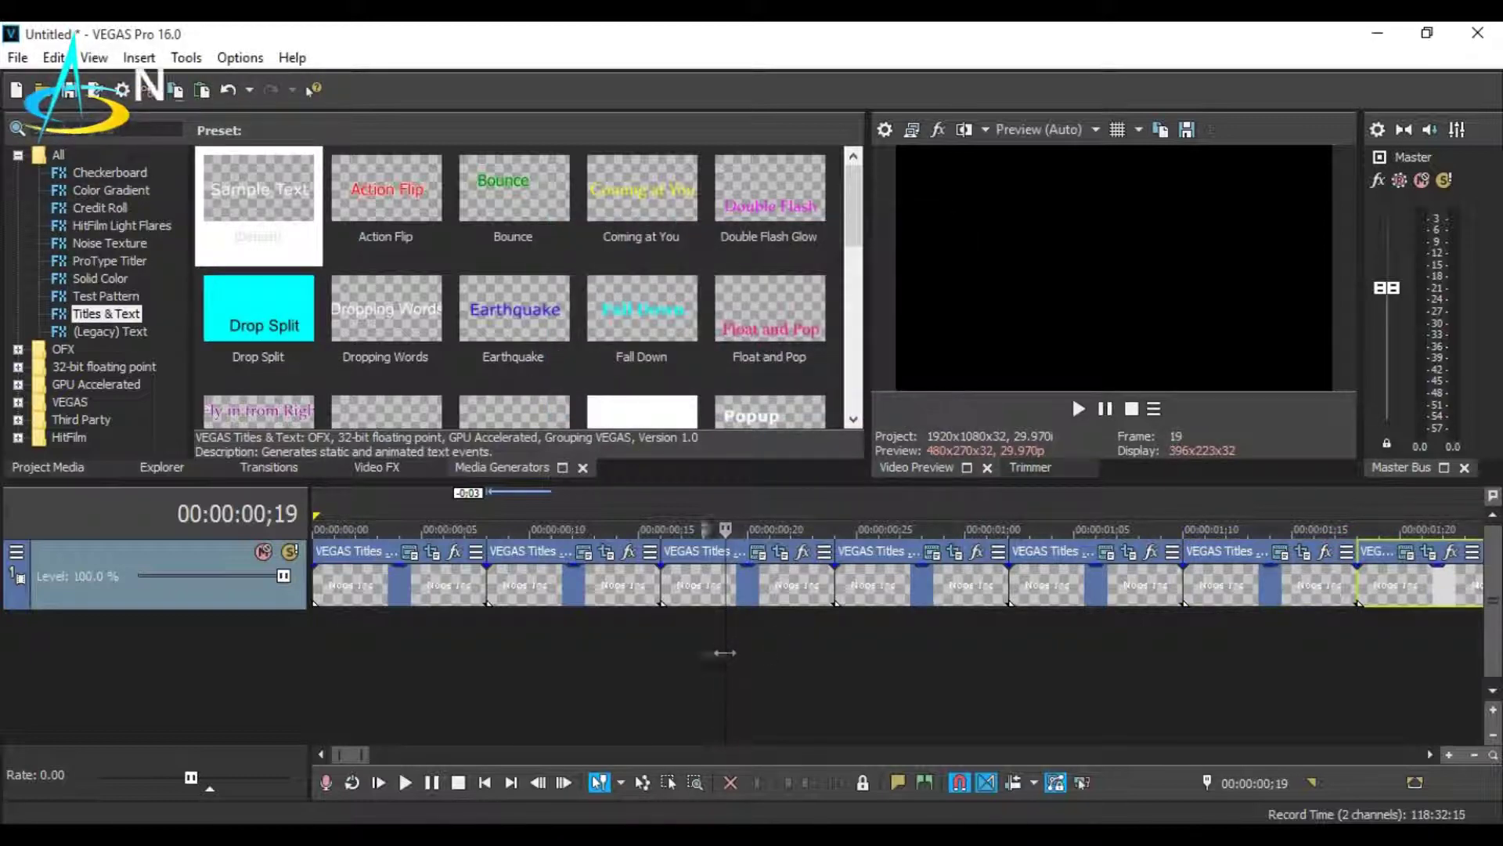
Place the playhead at frame 4 and widen the first event's mask to reveal only the letter N.
{"action": "left_click_drag", "start_coordinate": [724, 652], "coordinate": [398, 648]}
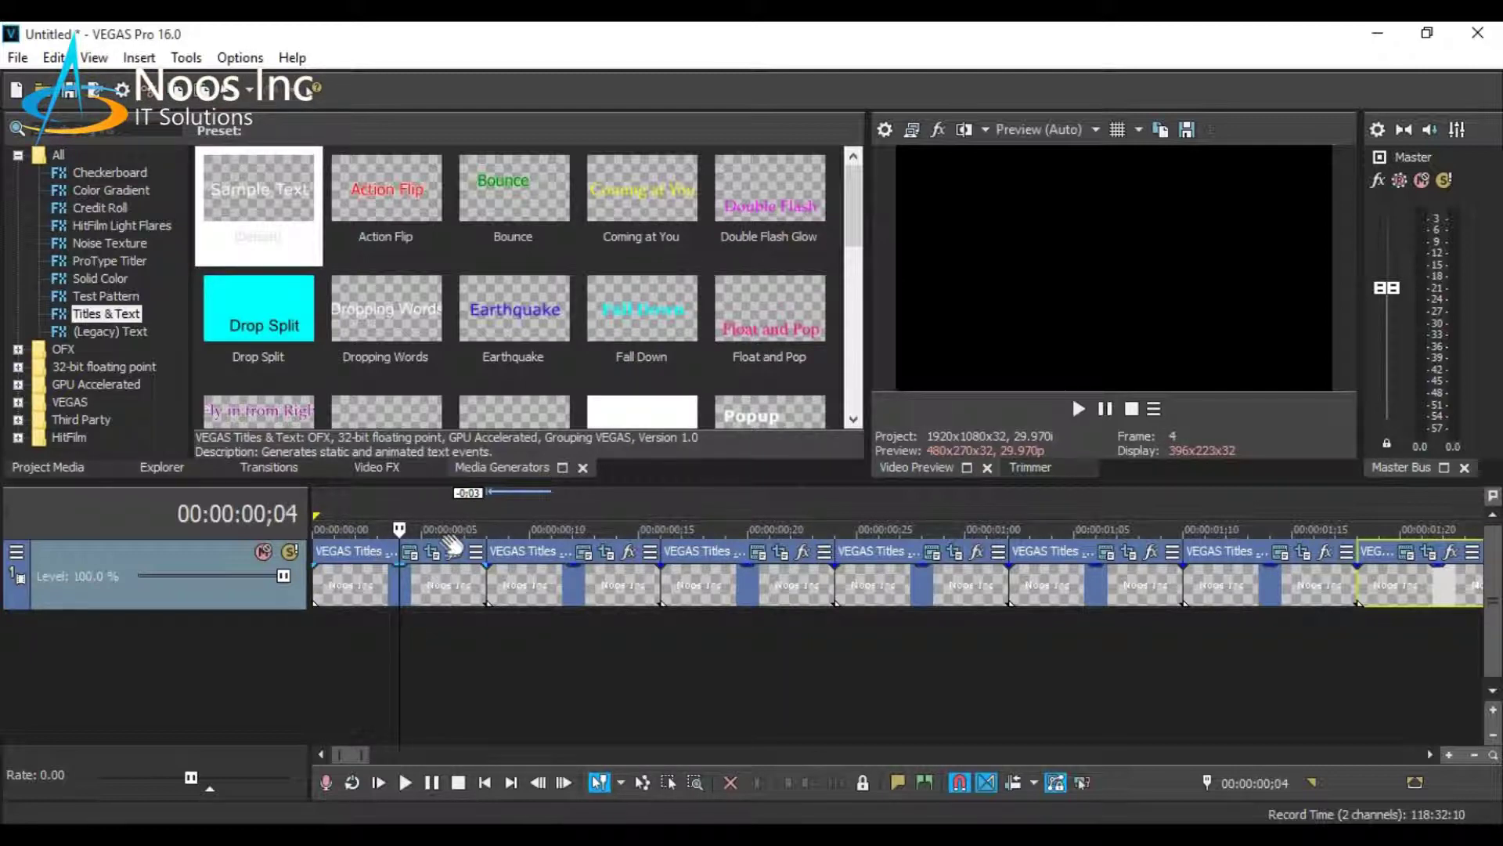
{"action": "left_click", "coordinate": [431, 555]}
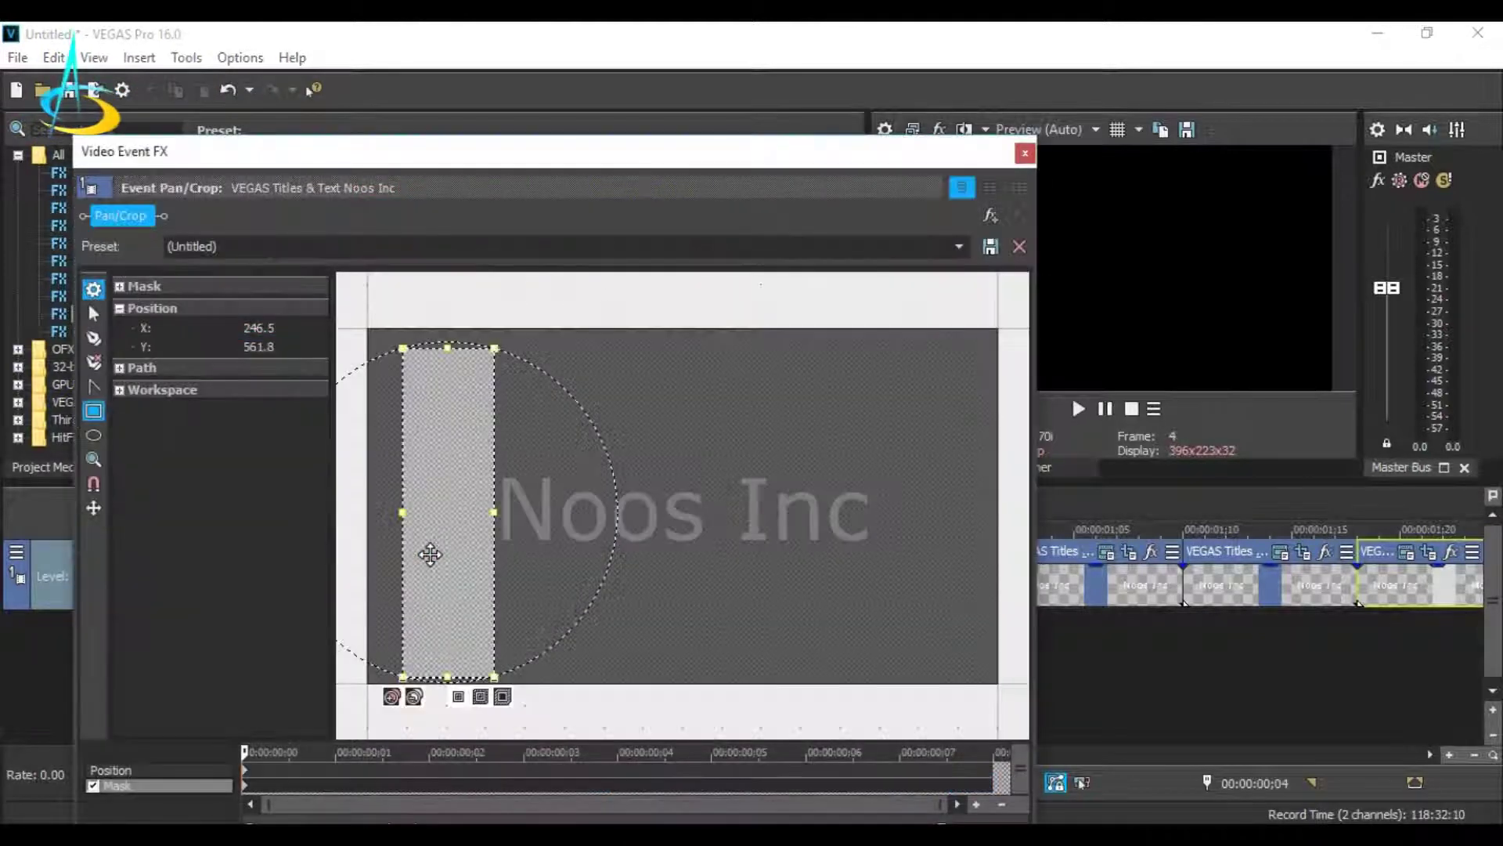
{"action": "left_click_drag", "start_coordinate": [493, 513], "coordinate": [558, 530]}
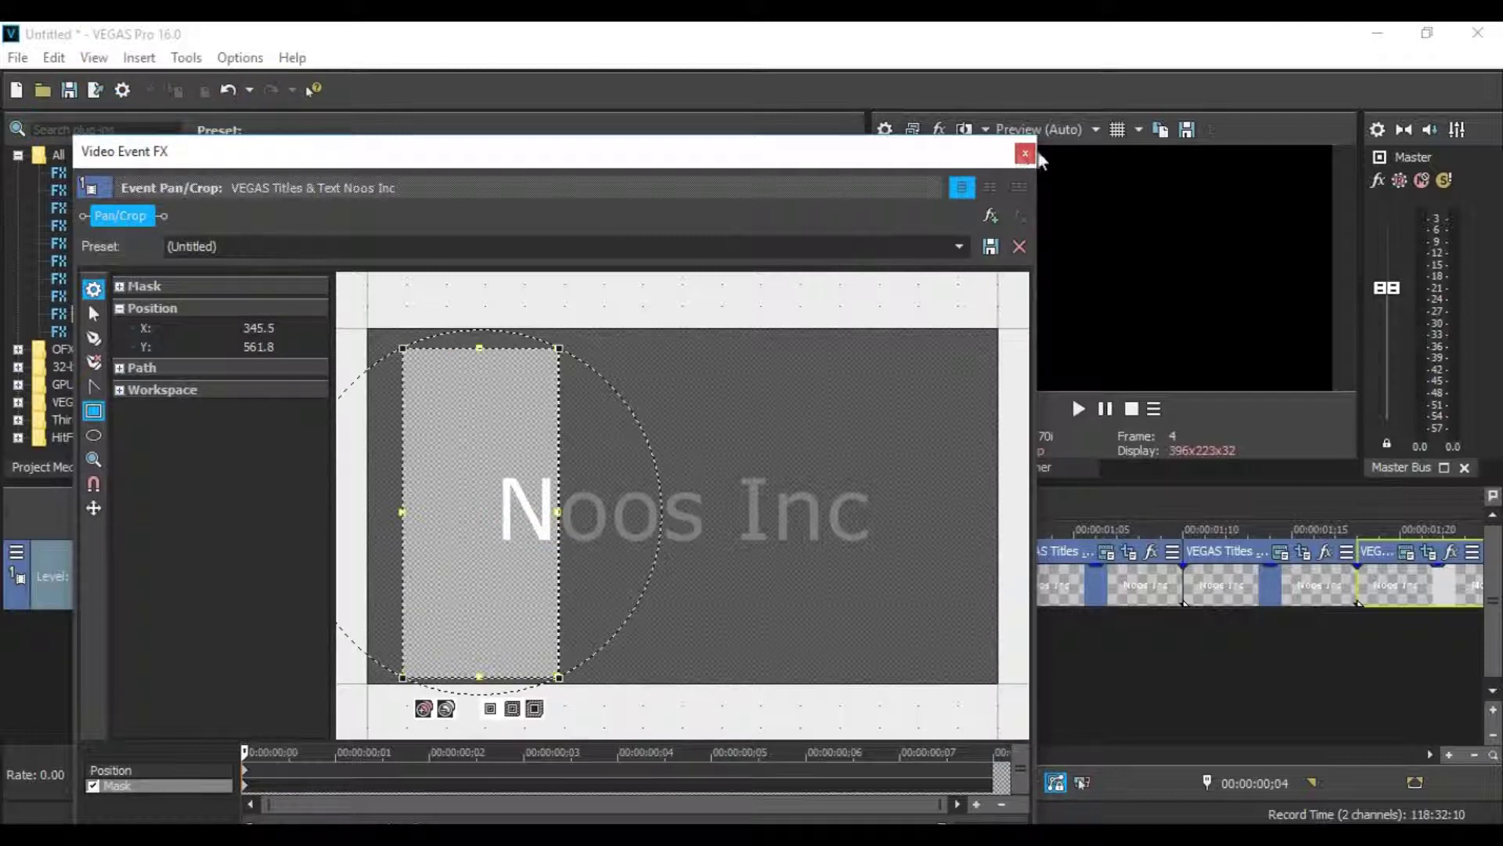
{"action": "left_click", "coordinate": [1025, 155]}
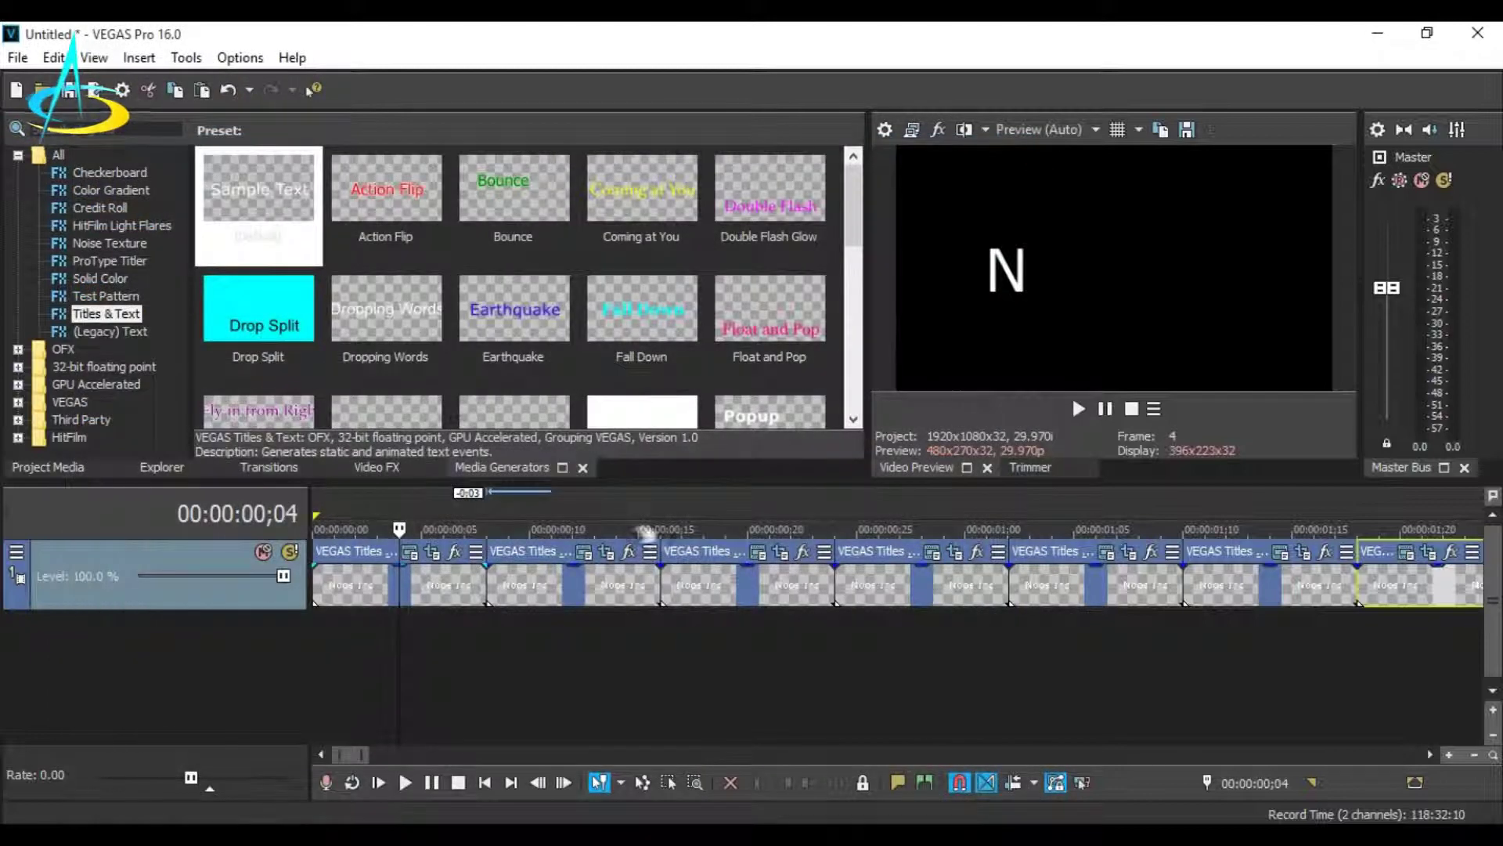
Widen the second event's Pan/Crop mask until it reveals the letters "No".
{"action": "left_click", "coordinate": [531, 567]}
{"action": "left_click", "coordinate": [609, 558]}
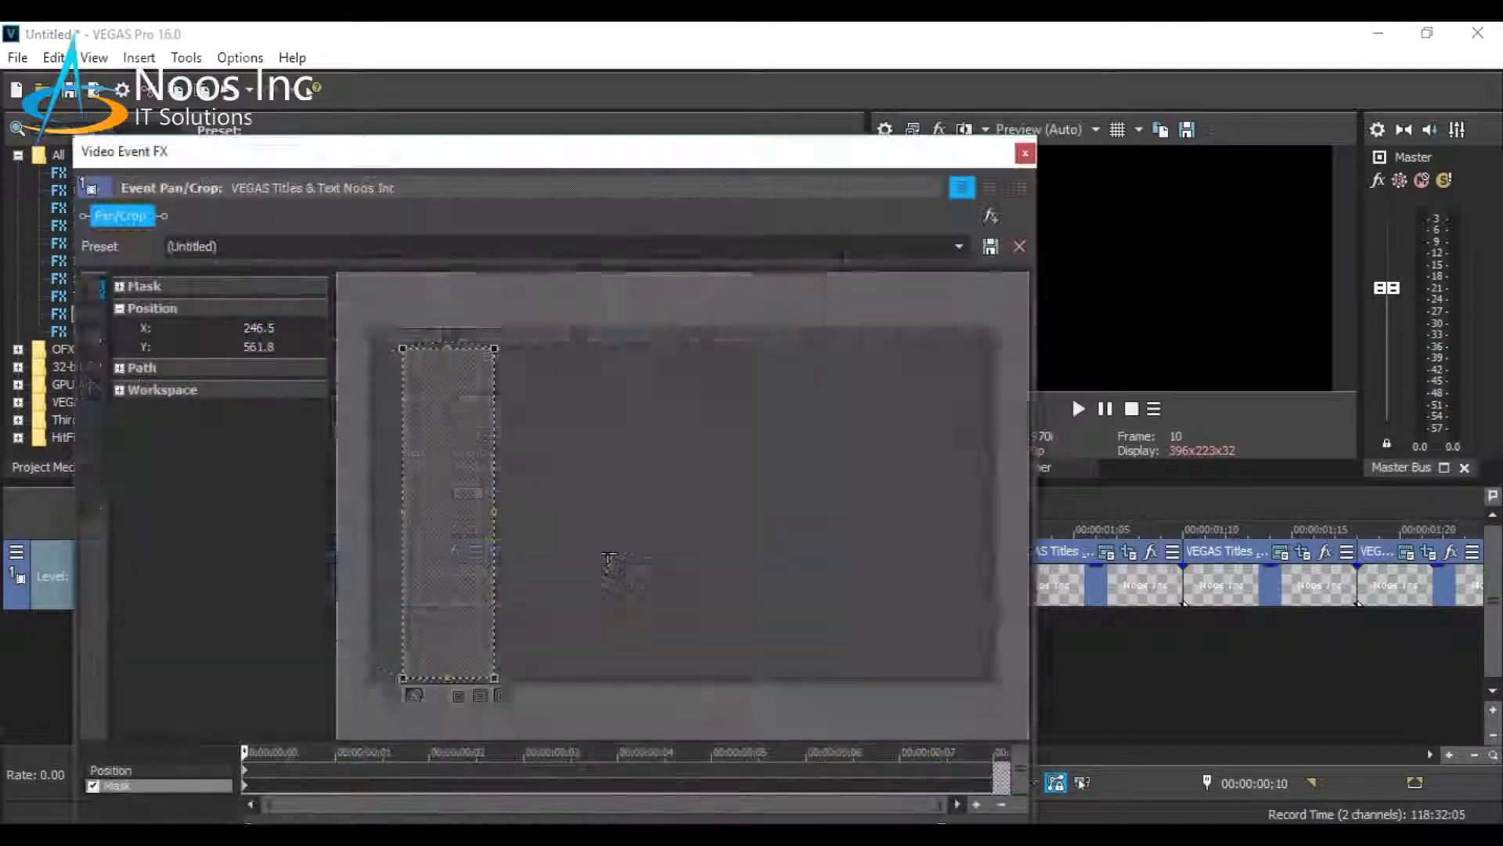
{"action": "left_click_drag", "start_coordinate": [492, 512], "coordinate": [611, 513]}
{"action": "left_click", "coordinate": [1025, 152]}
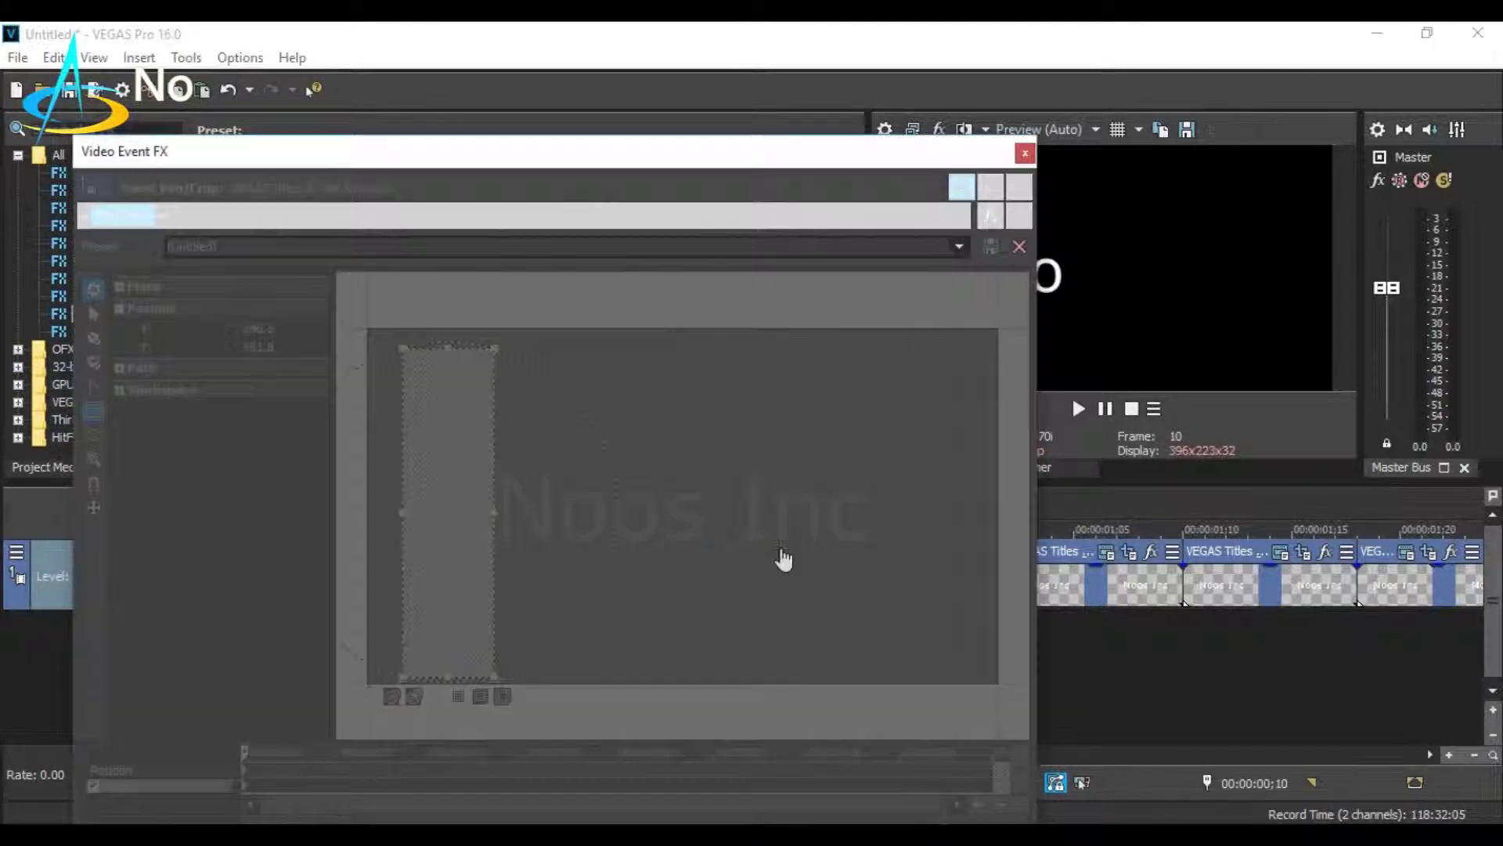
Widen the third event's Pan/Crop mask until it reveals the letters "Noo".
{"action": "left_click", "coordinate": [757, 551]}
{"action": "left_click_drag", "start_coordinate": [492, 512], "coordinate": [661, 513]}
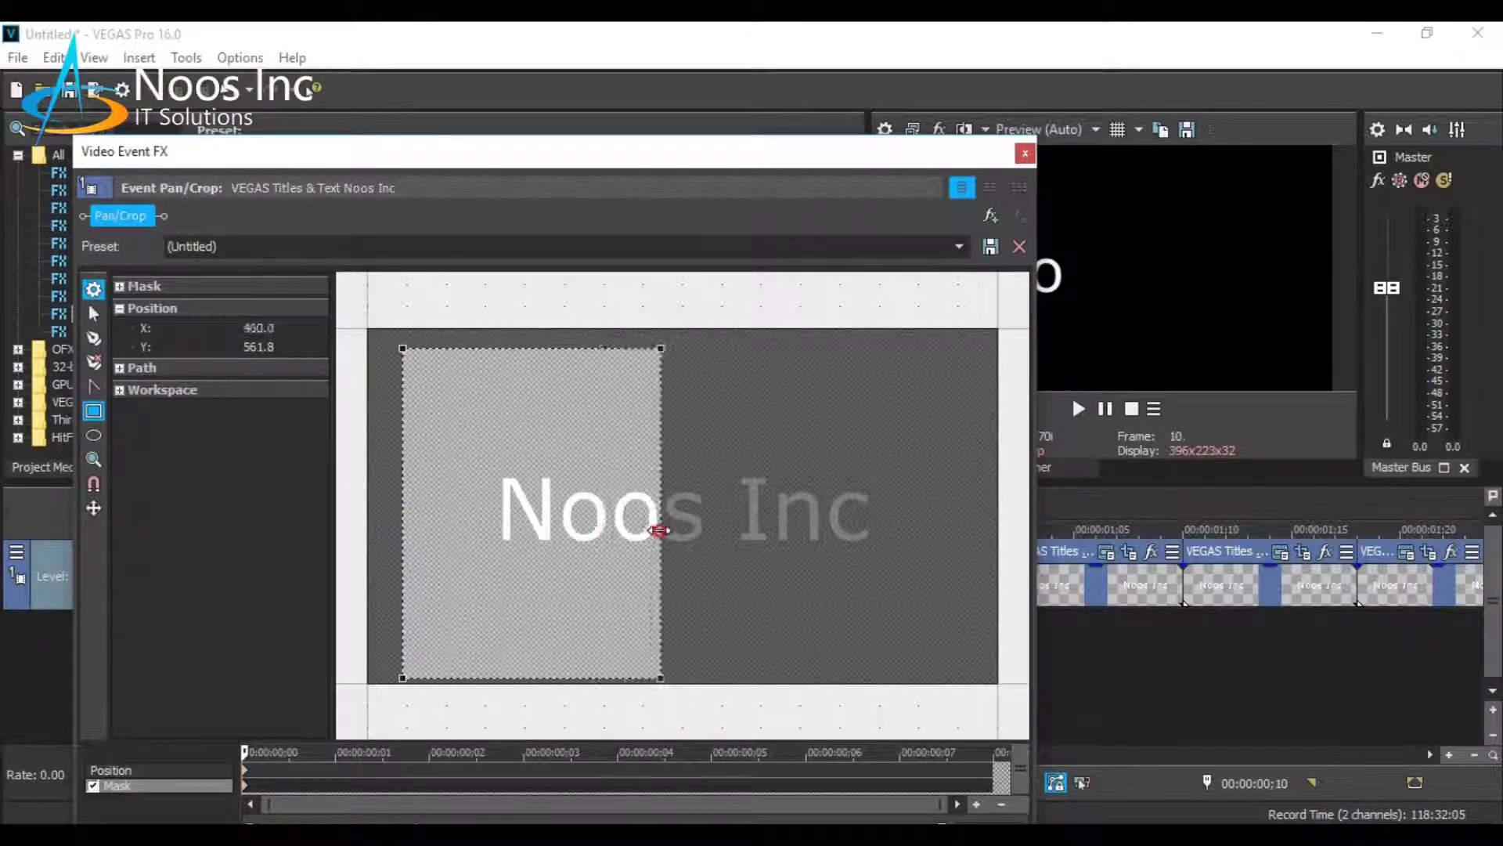
{"action": "left_click", "coordinate": [1025, 154]}
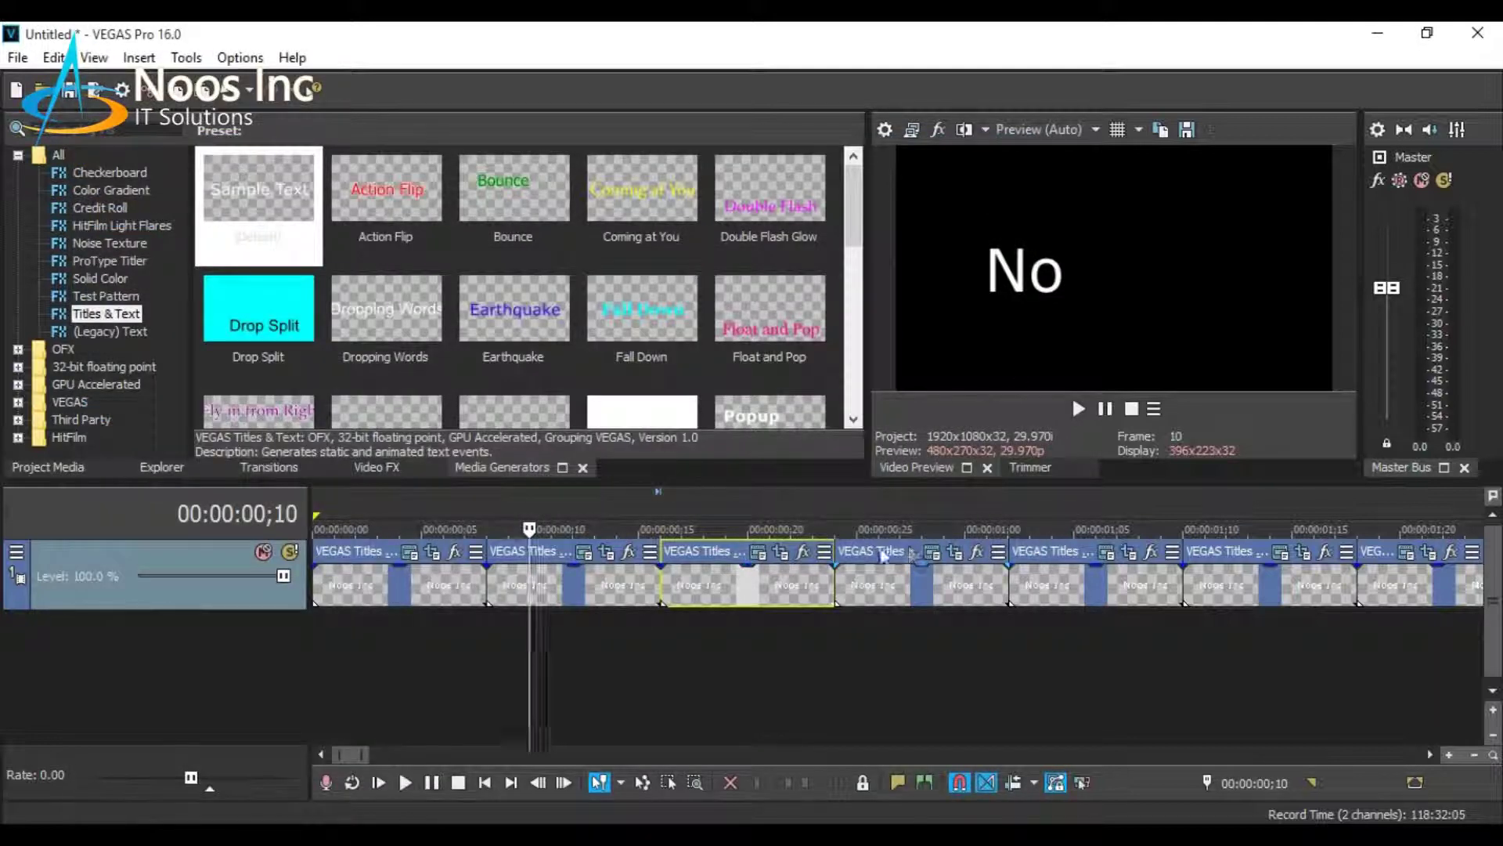
Widen the fourth event's Pan/Crop mask until it reveals the letters "Noos".
{"action": "left_click", "coordinate": [932, 551]}
{"action": "left_click_drag", "start_coordinate": [494, 512], "coordinate": [707, 513]}
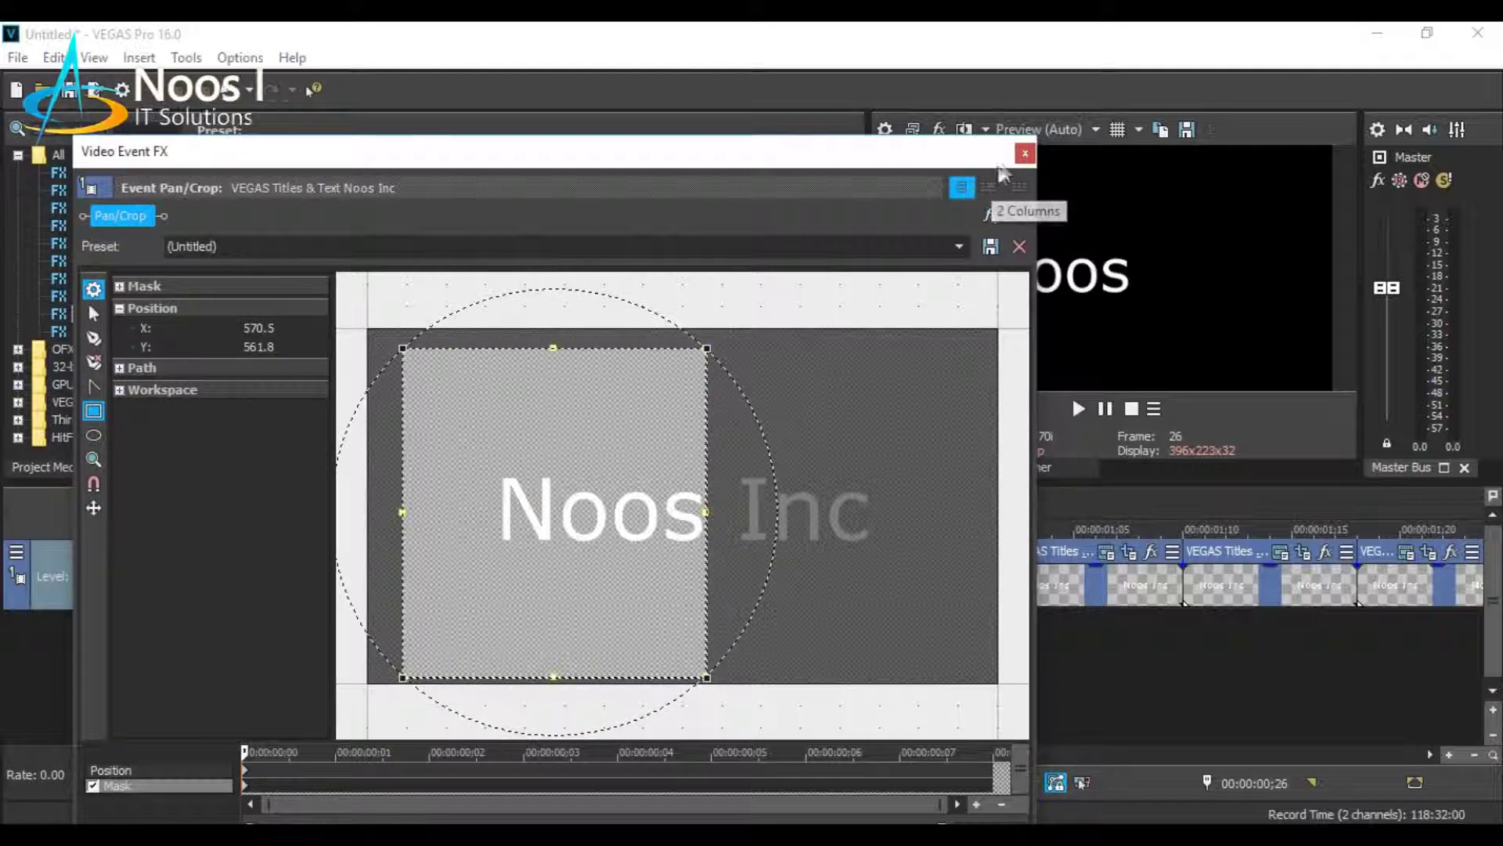
{"action": "left_click", "coordinate": [1024, 154]}
Widen the fifth event's Pan/Crop mask until it reveals "Noos I".
{"action": "left_click", "coordinate": [1052, 563]}
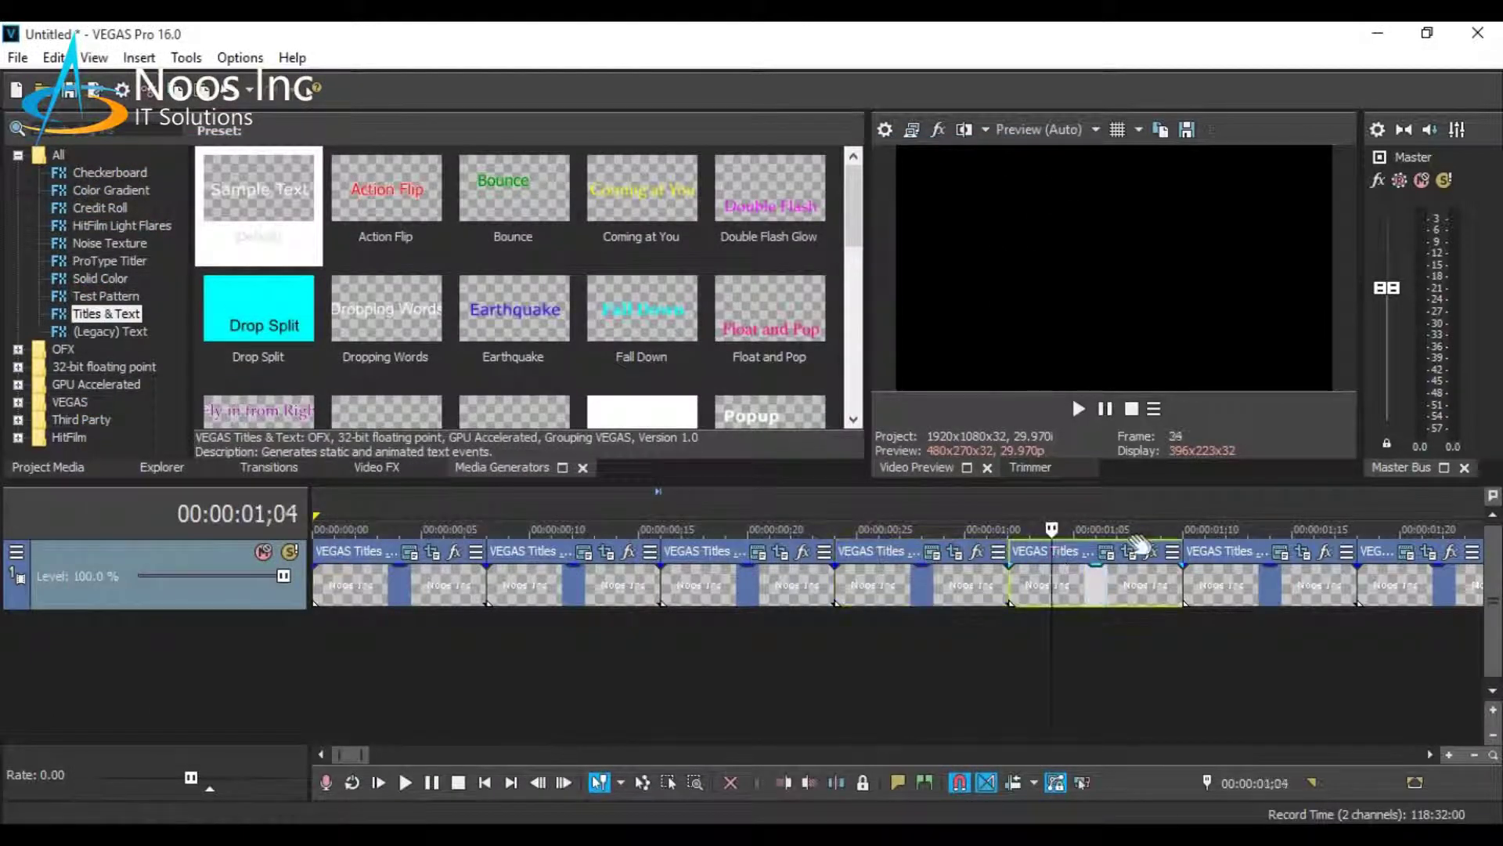
{"action": "left_click", "coordinate": [1128, 552]}
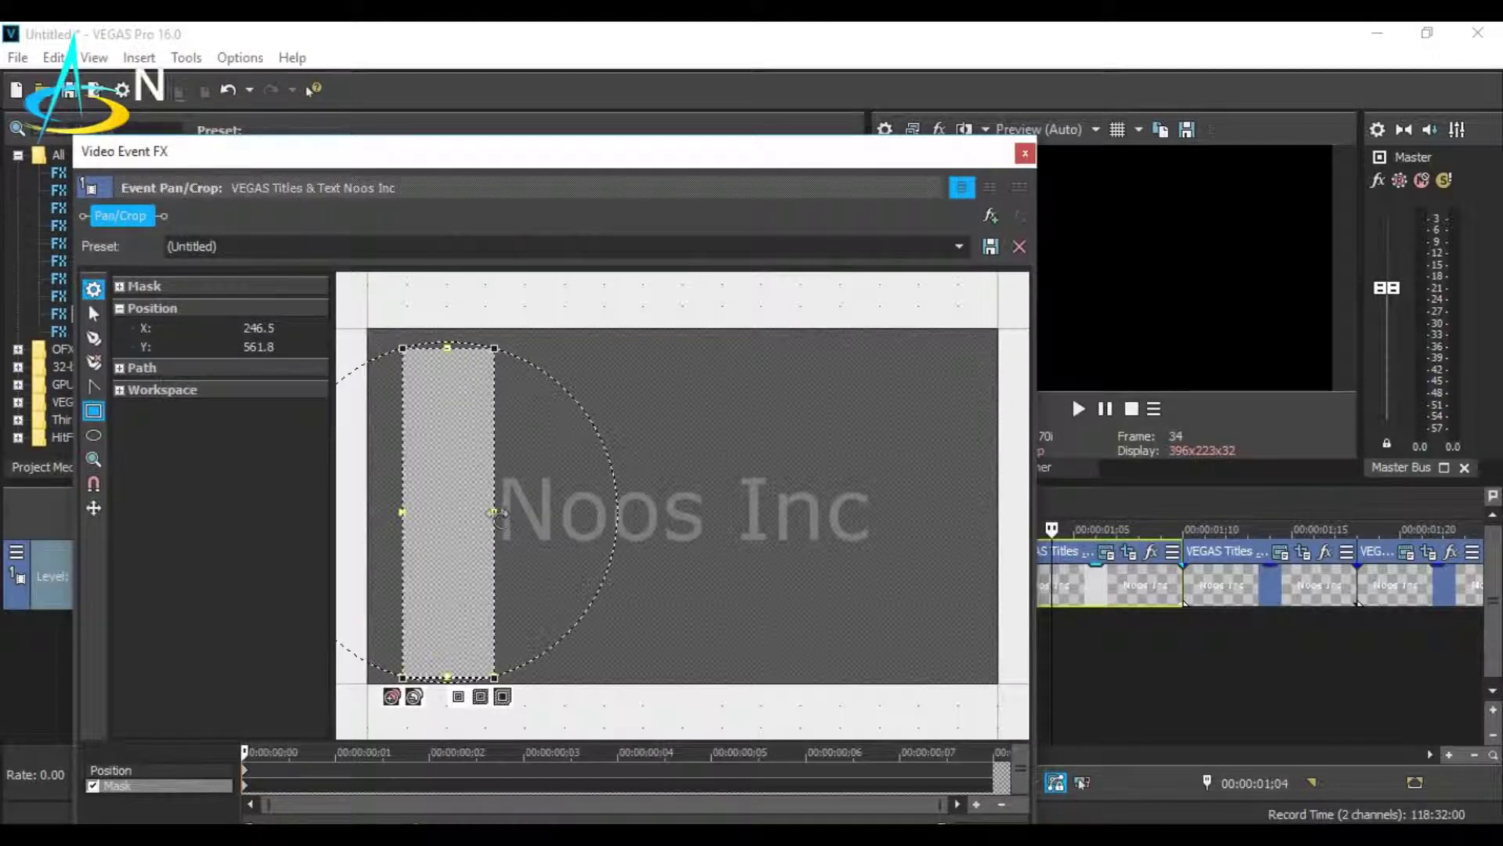
{"action": "left_click_drag", "start_coordinate": [496, 513], "coordinate": [773, 511]}
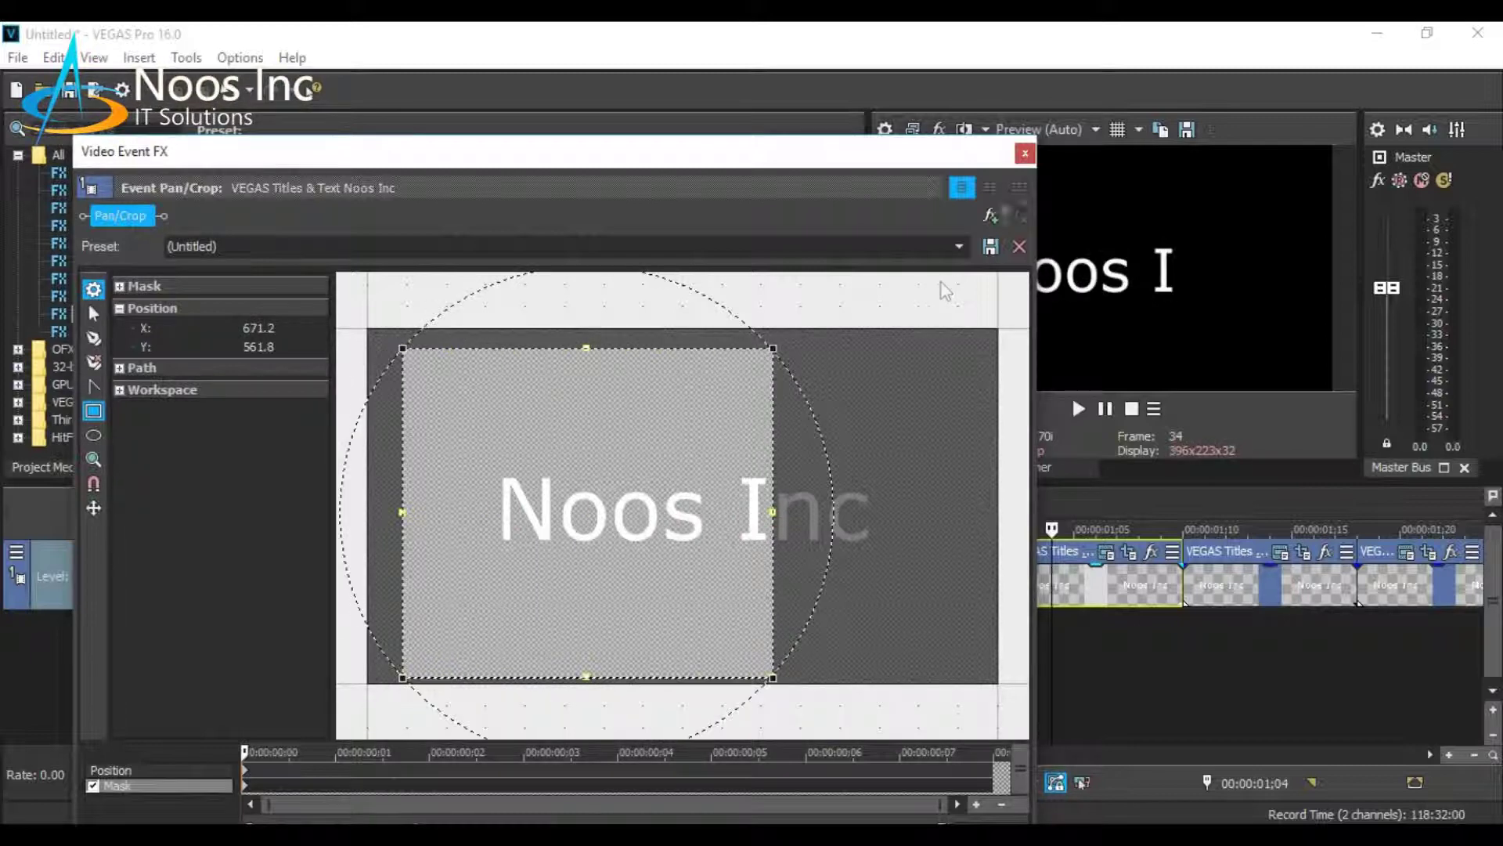
{"action": "left_click", "coordinate": [1024, 153]}
Widen the sixth event's Pan/Crop mask until it reveals "Noos In".
{"action": "left_click", "coordinate": [1248, 584]}
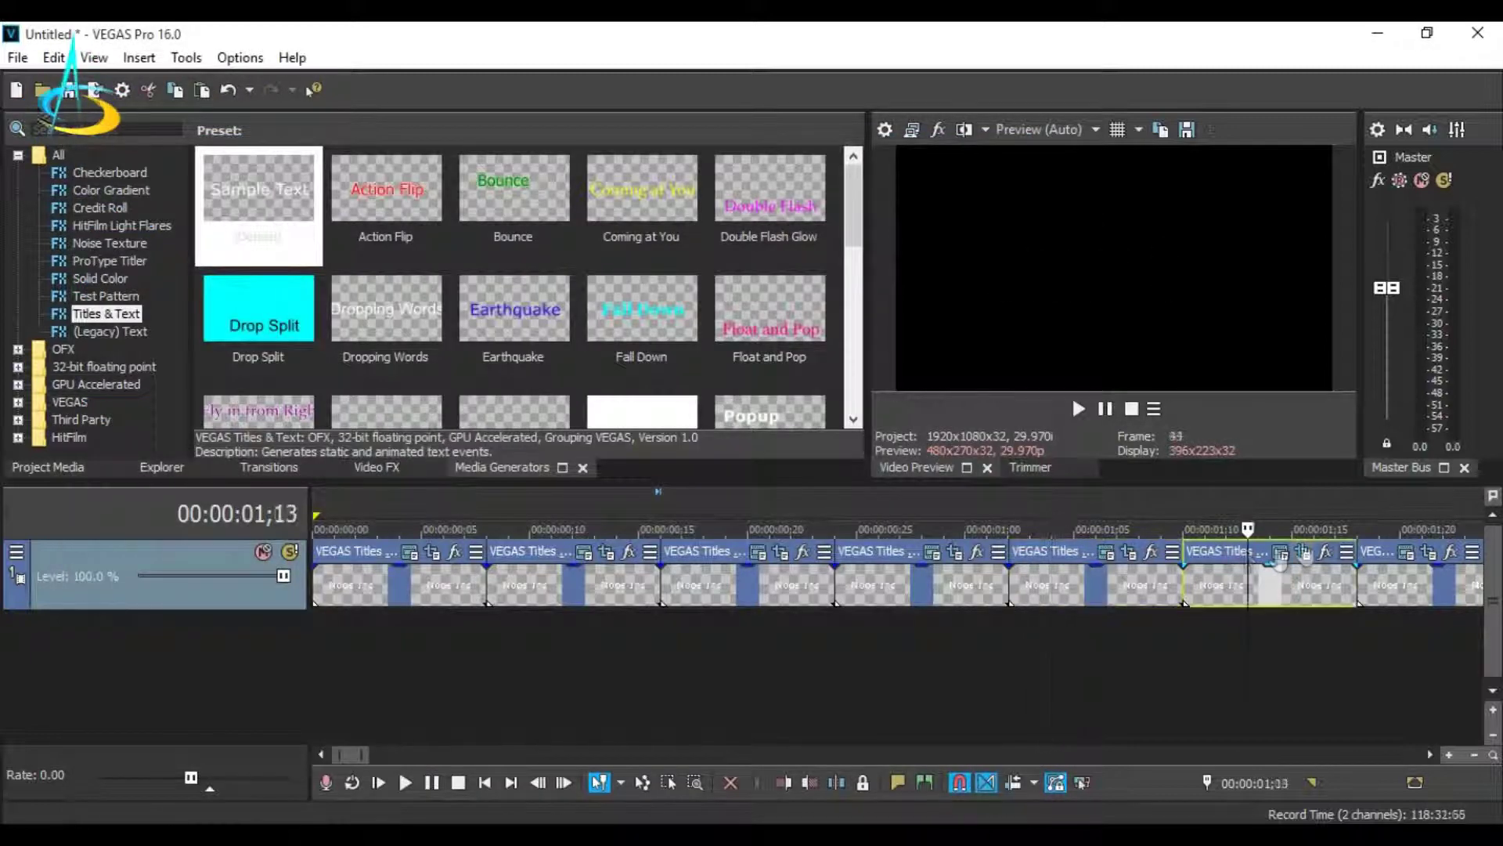
{"action": "left_click", "coordinate": [1304, 552]}
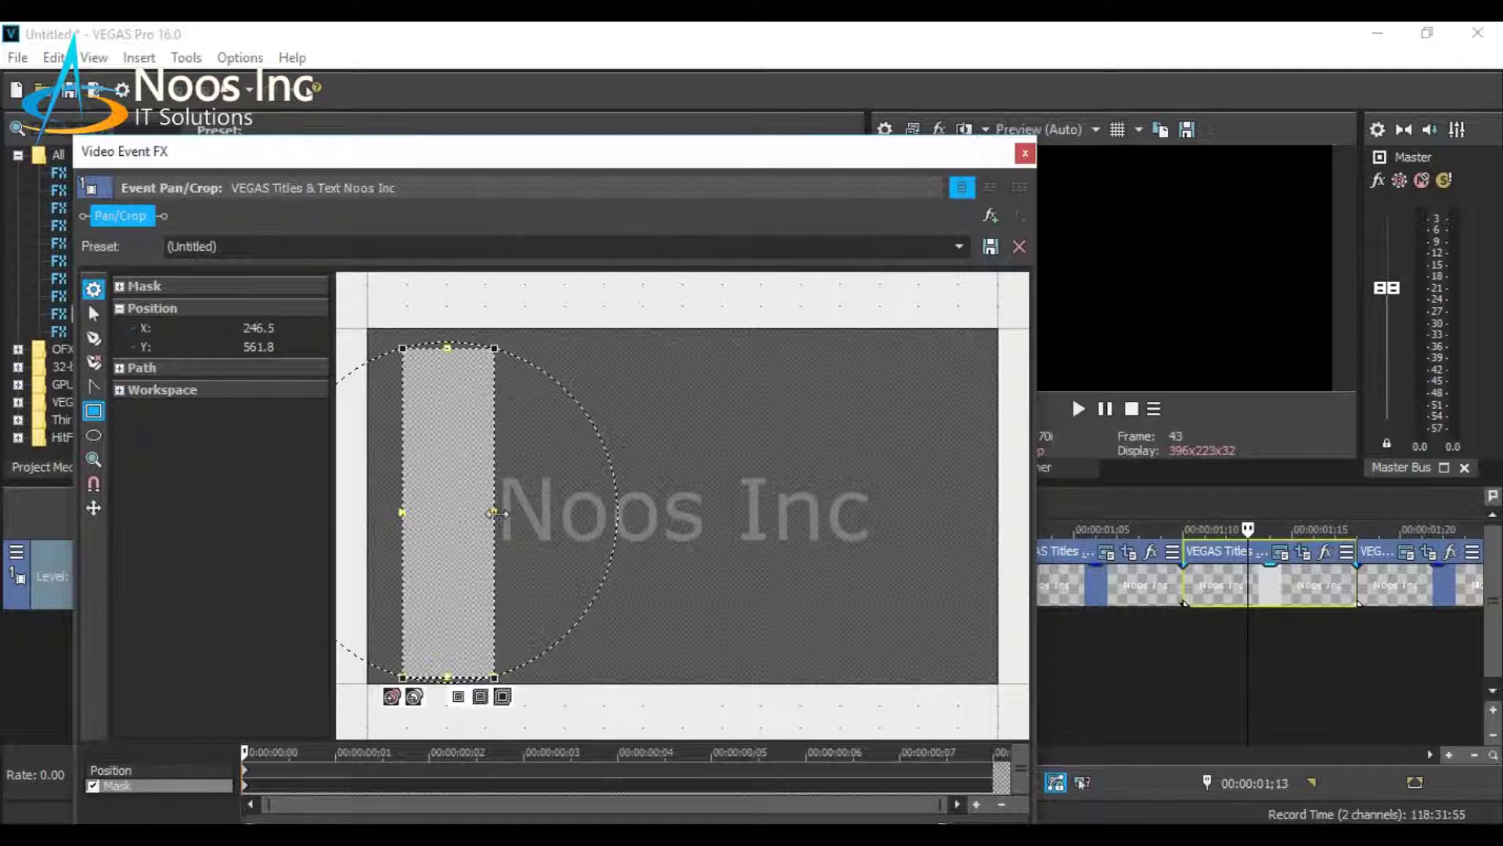
{"action": "left_click_drag", "start_coordinate": [496, 512], "coordinate": [825, 542]}
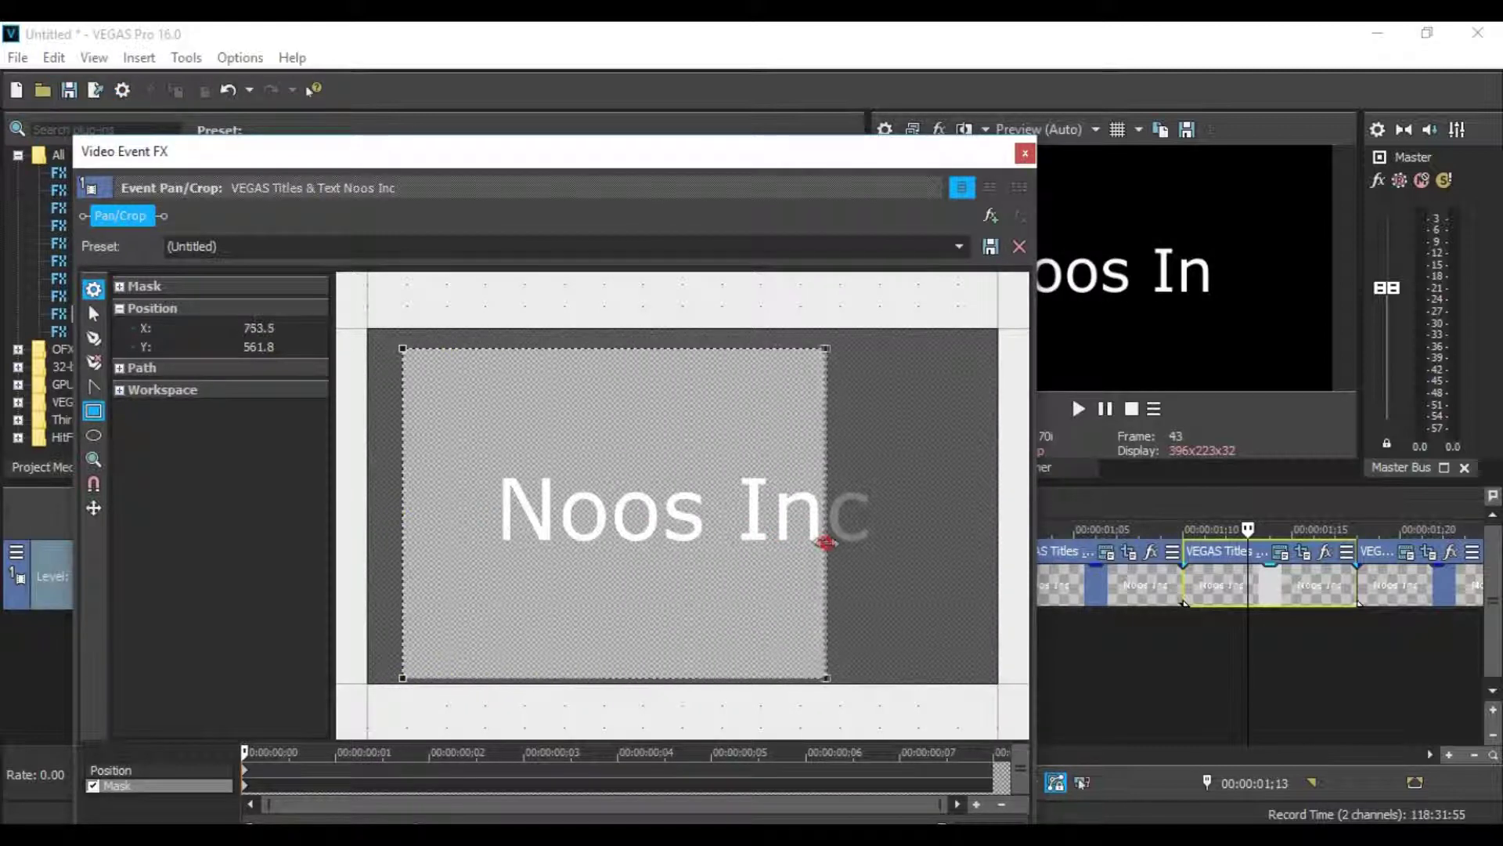
{"action": "left_click", "coordinate": [1025, 153]}
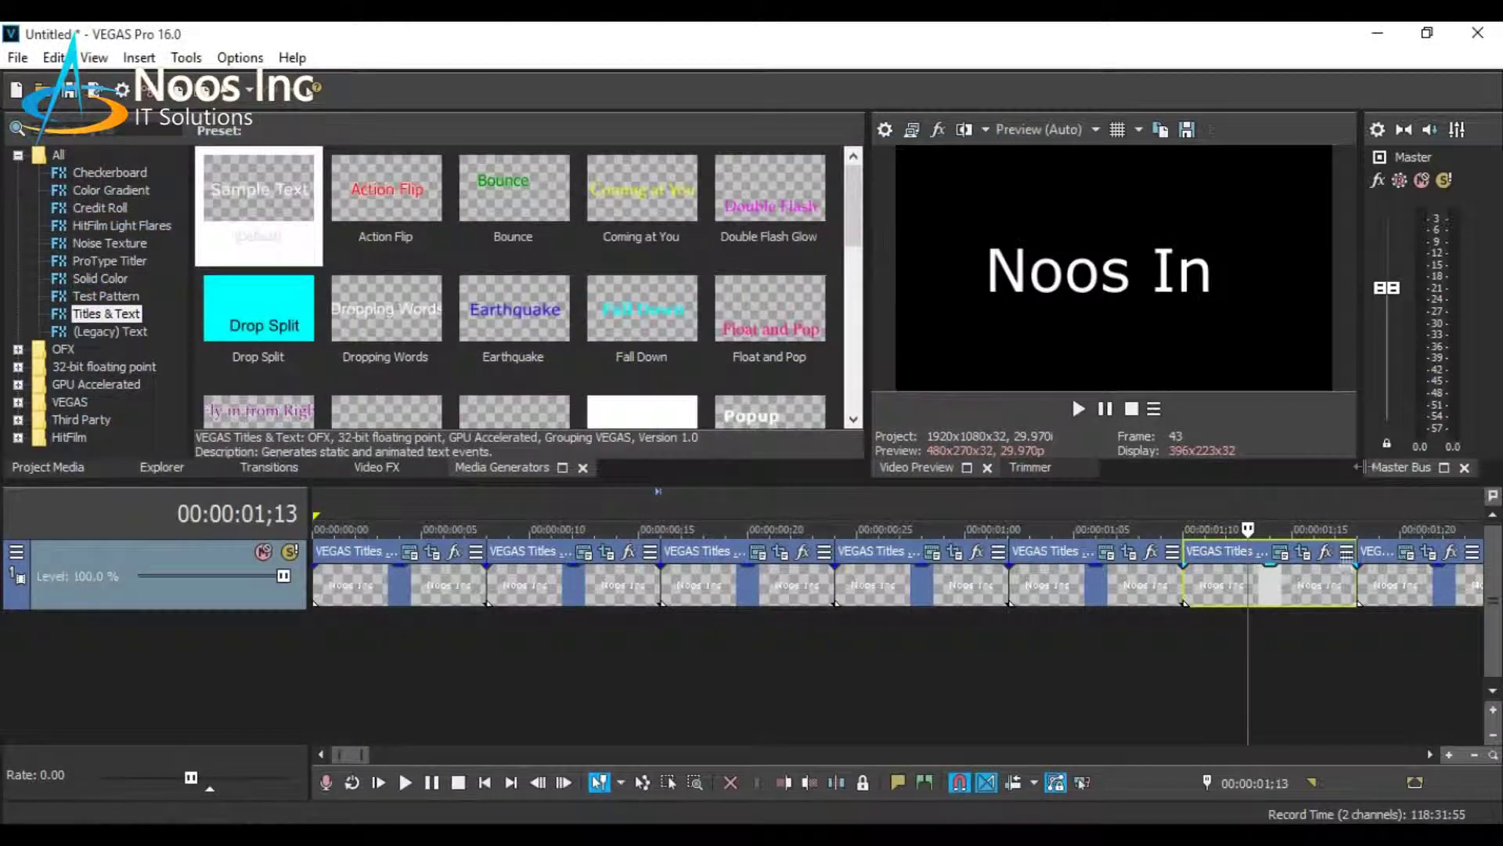
Widen the seventh event's Pan/Crop mask until it reveals the full title "Noos Inc".
{"action": "left_click", "coordinate": [1380, 579]}
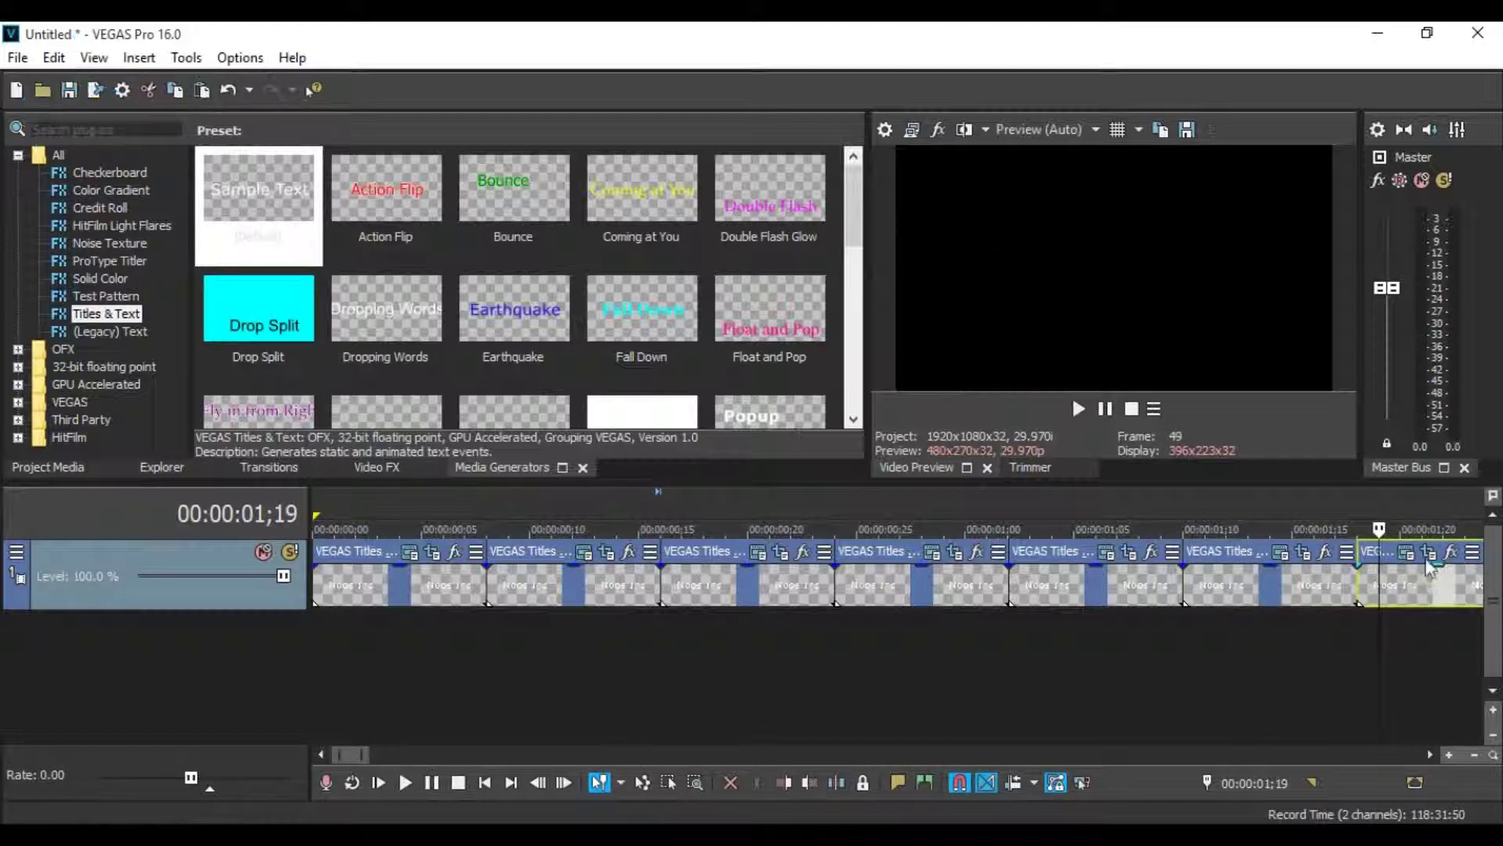
{"action": "left_click", "coordinate": [1428, 553]}
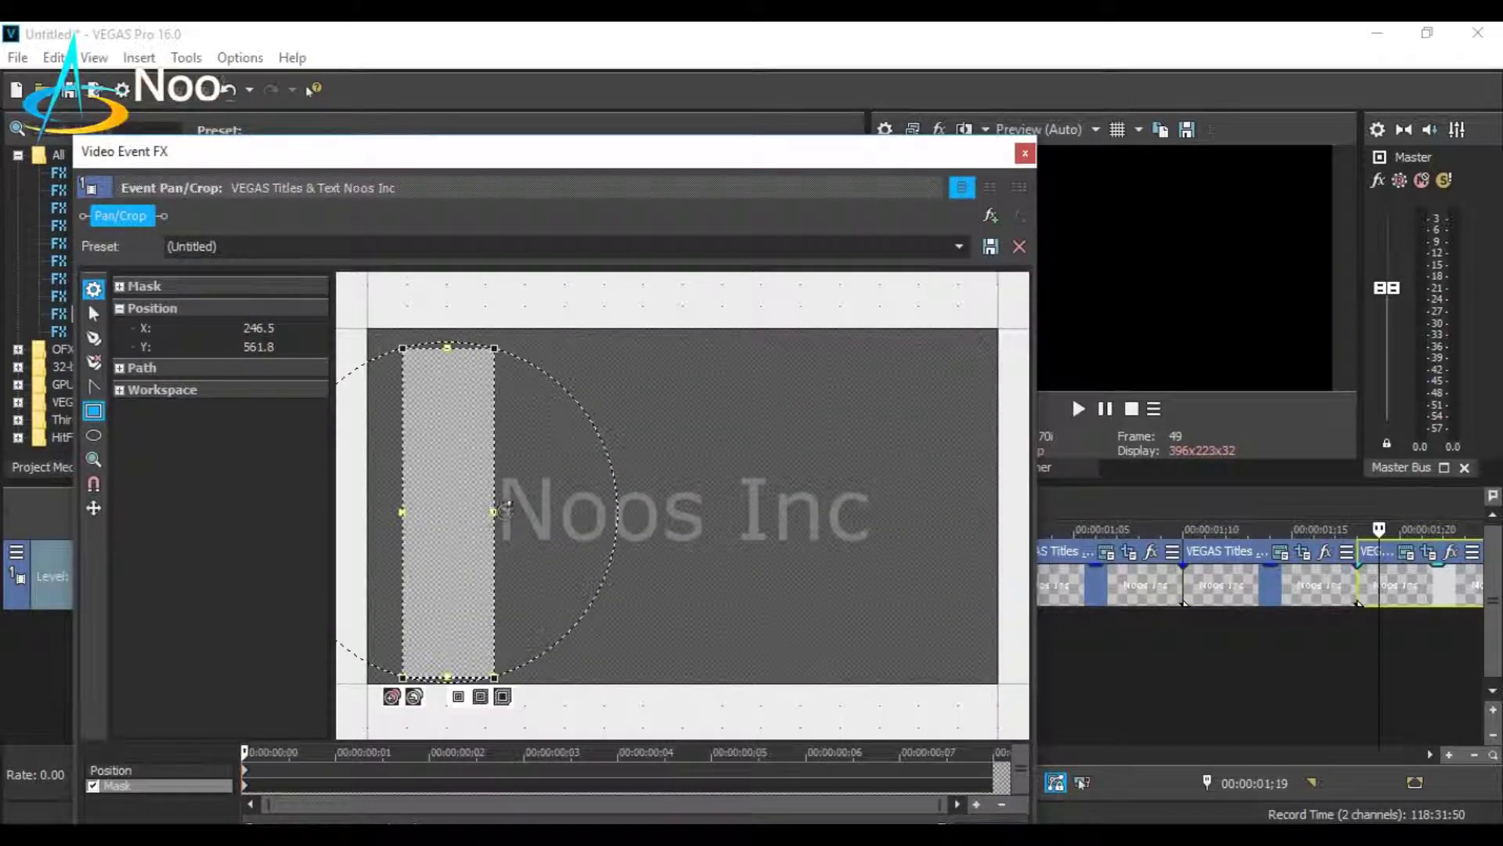
{"action": "left_click_drag", "start_coordinate": [494, 511], "coordinate": [886, 519]}
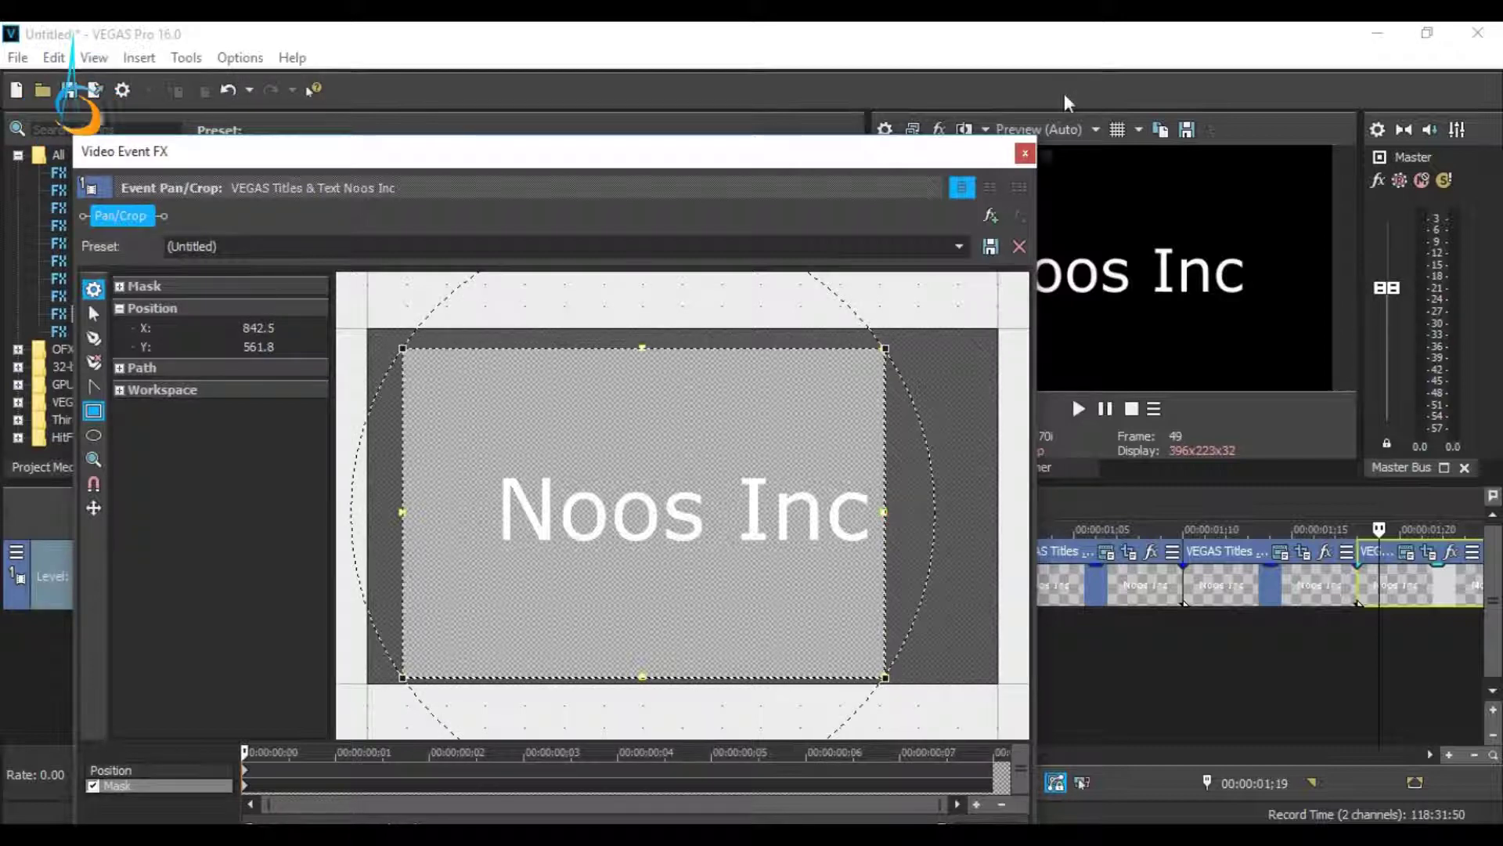
{"action": "left_click", "coordinate": [1031, 155]}
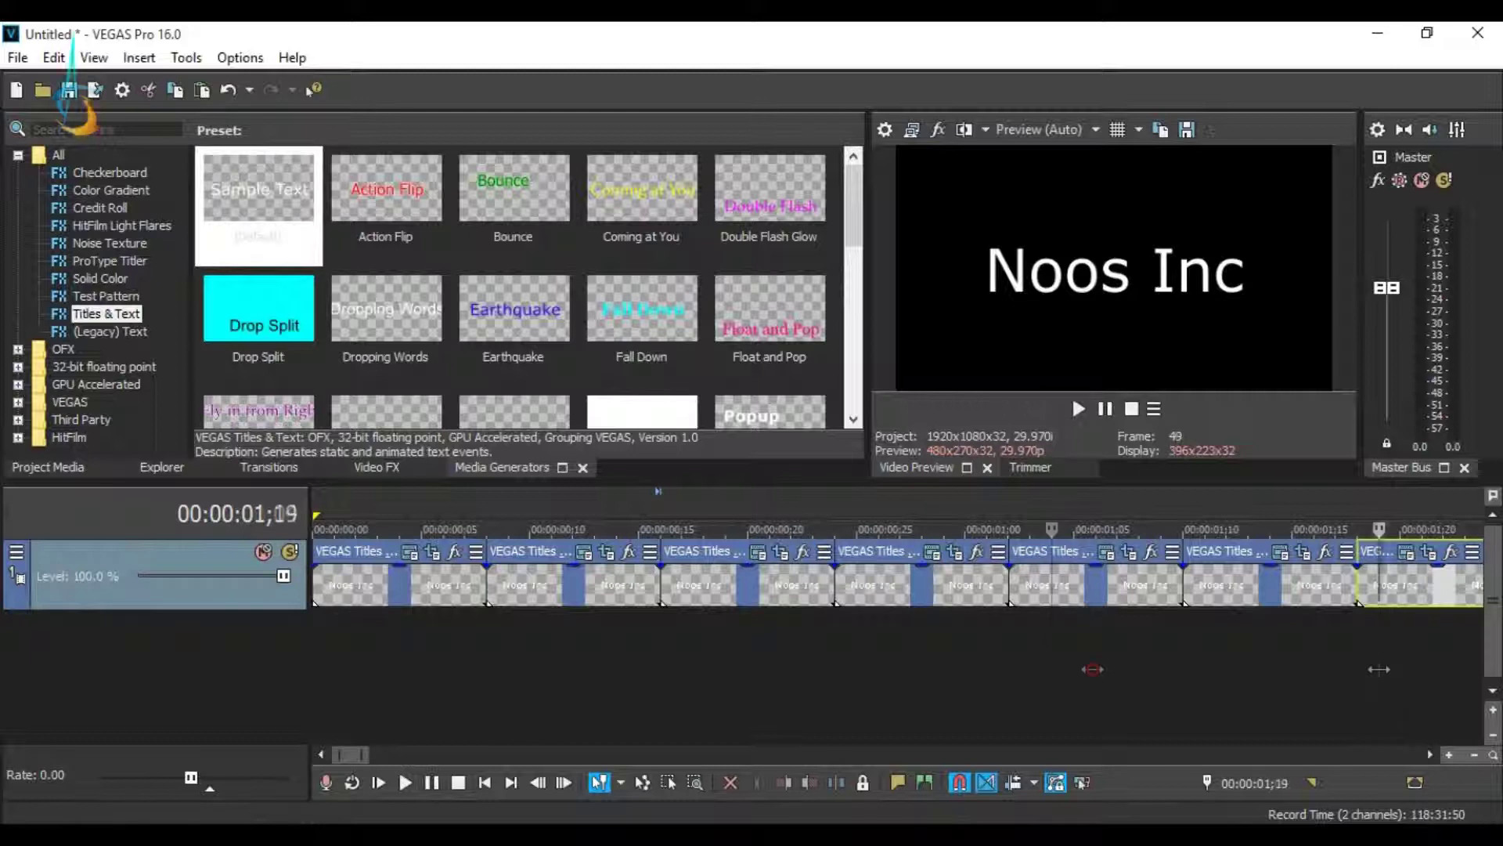
Play the letter-by-letter animation from the start of the timeline to check the reveal.
{"action": "key", "text": "ctrl+Home"}
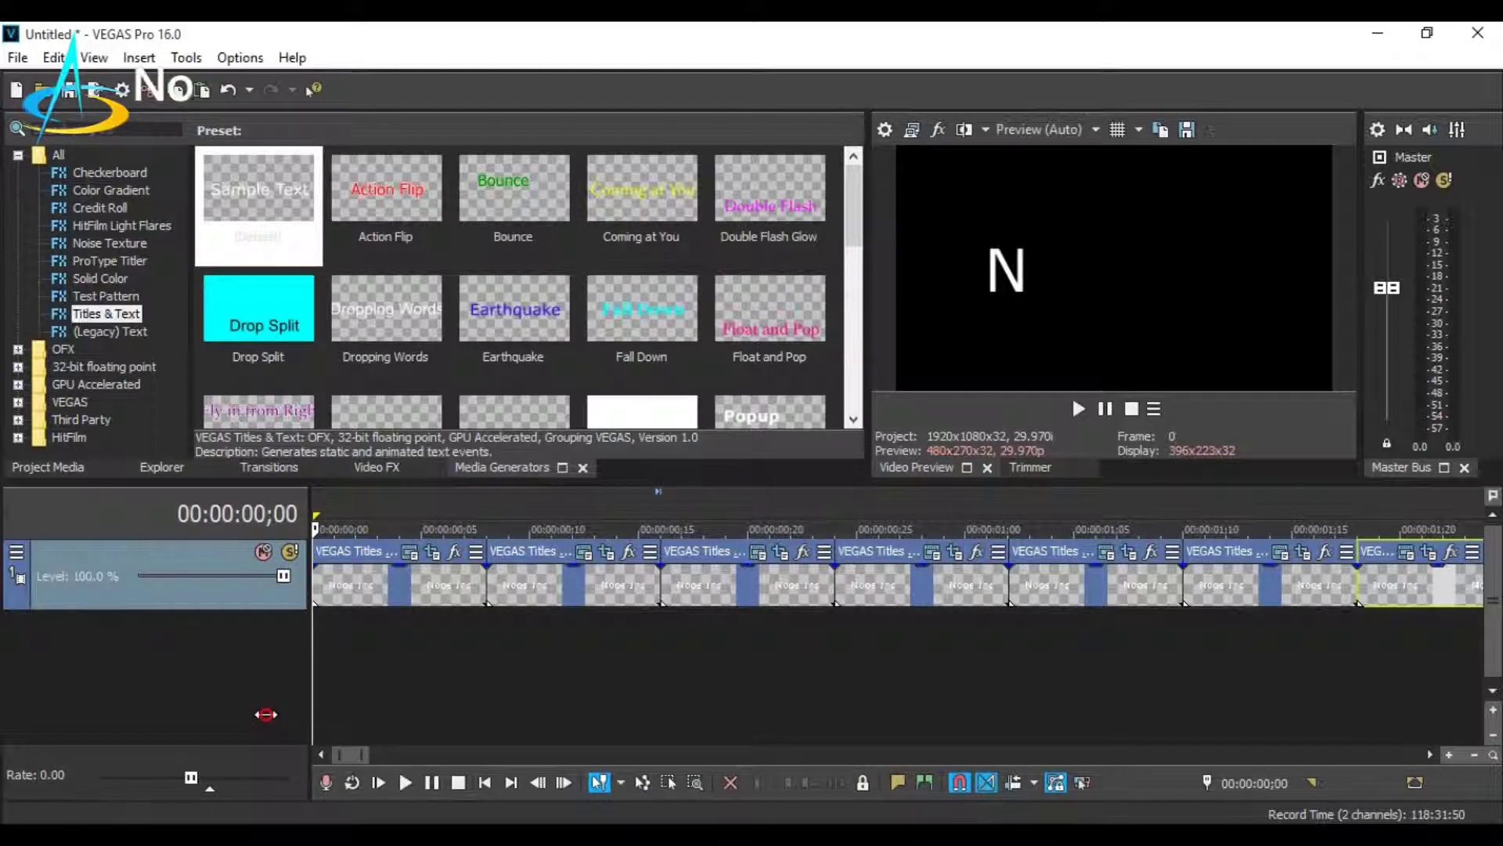
{"action": "left_click", "coordinate": [405, 783]}
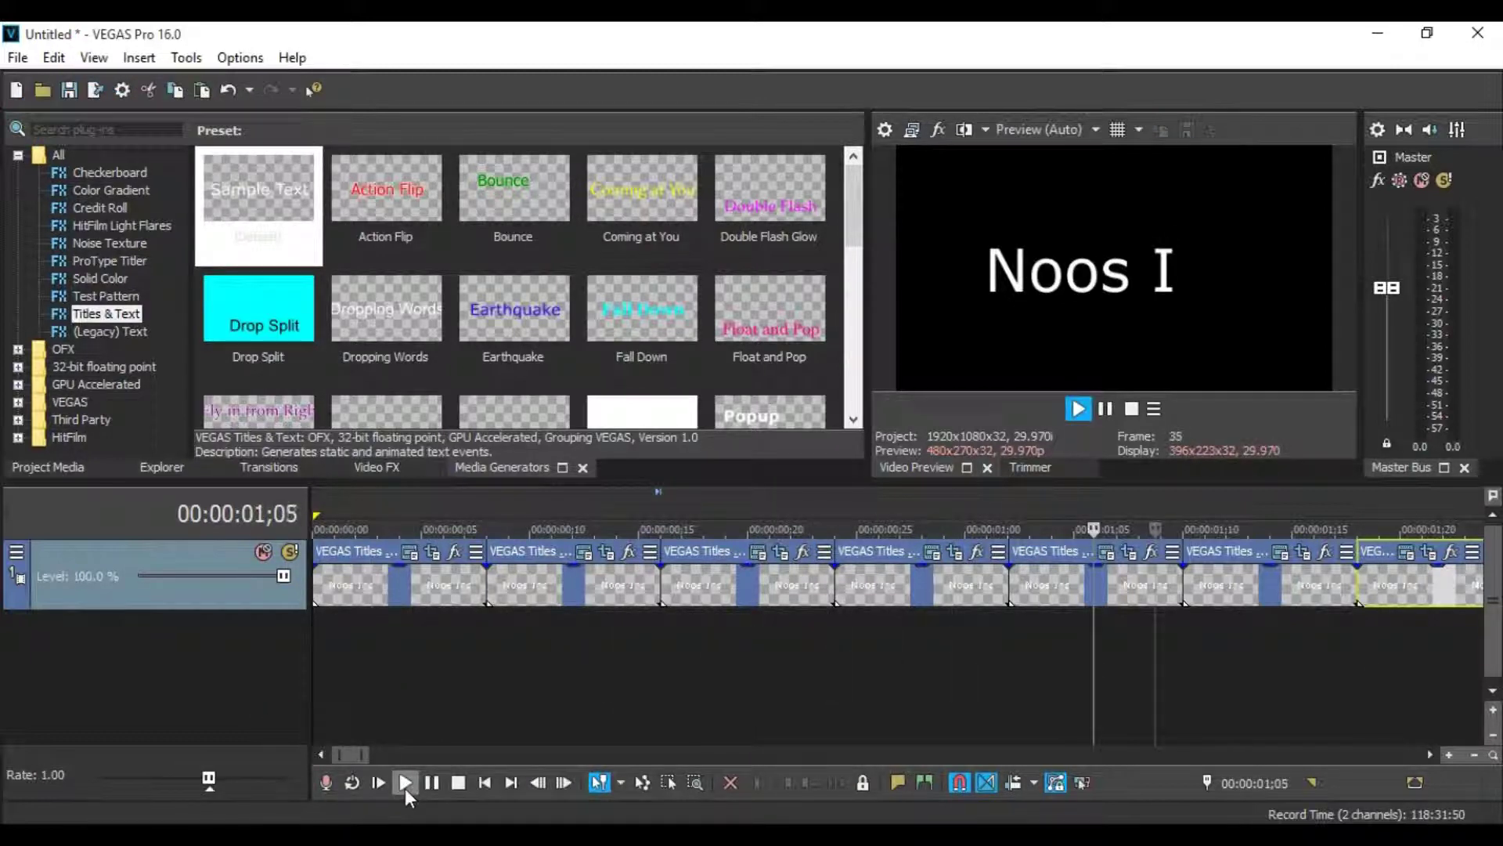
{"action": "left_click", "coordinate": [434, 783]}
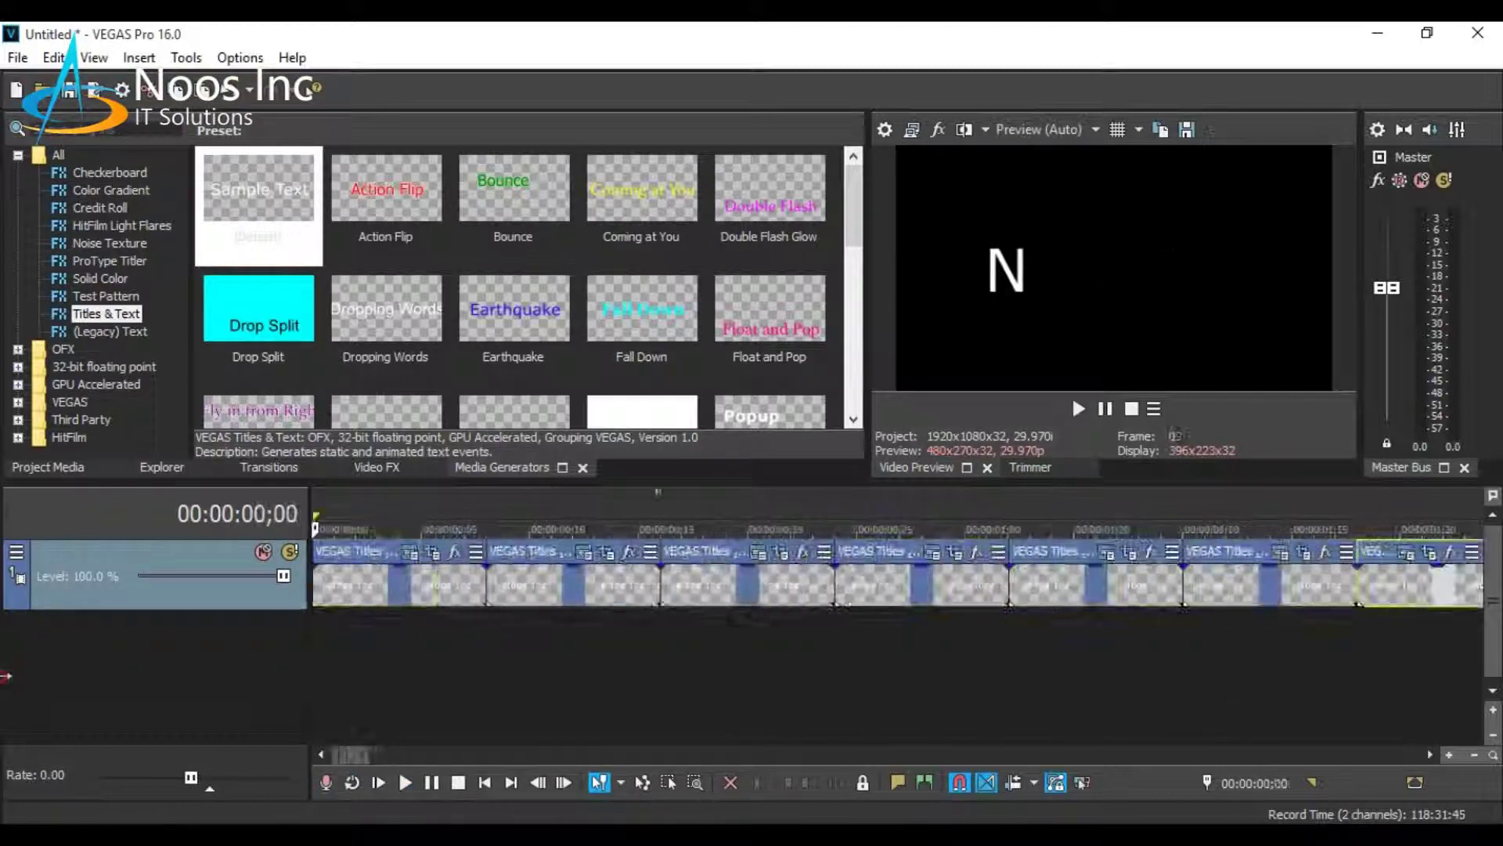
{"action": "left_click", "coordinate": [433, 782]}
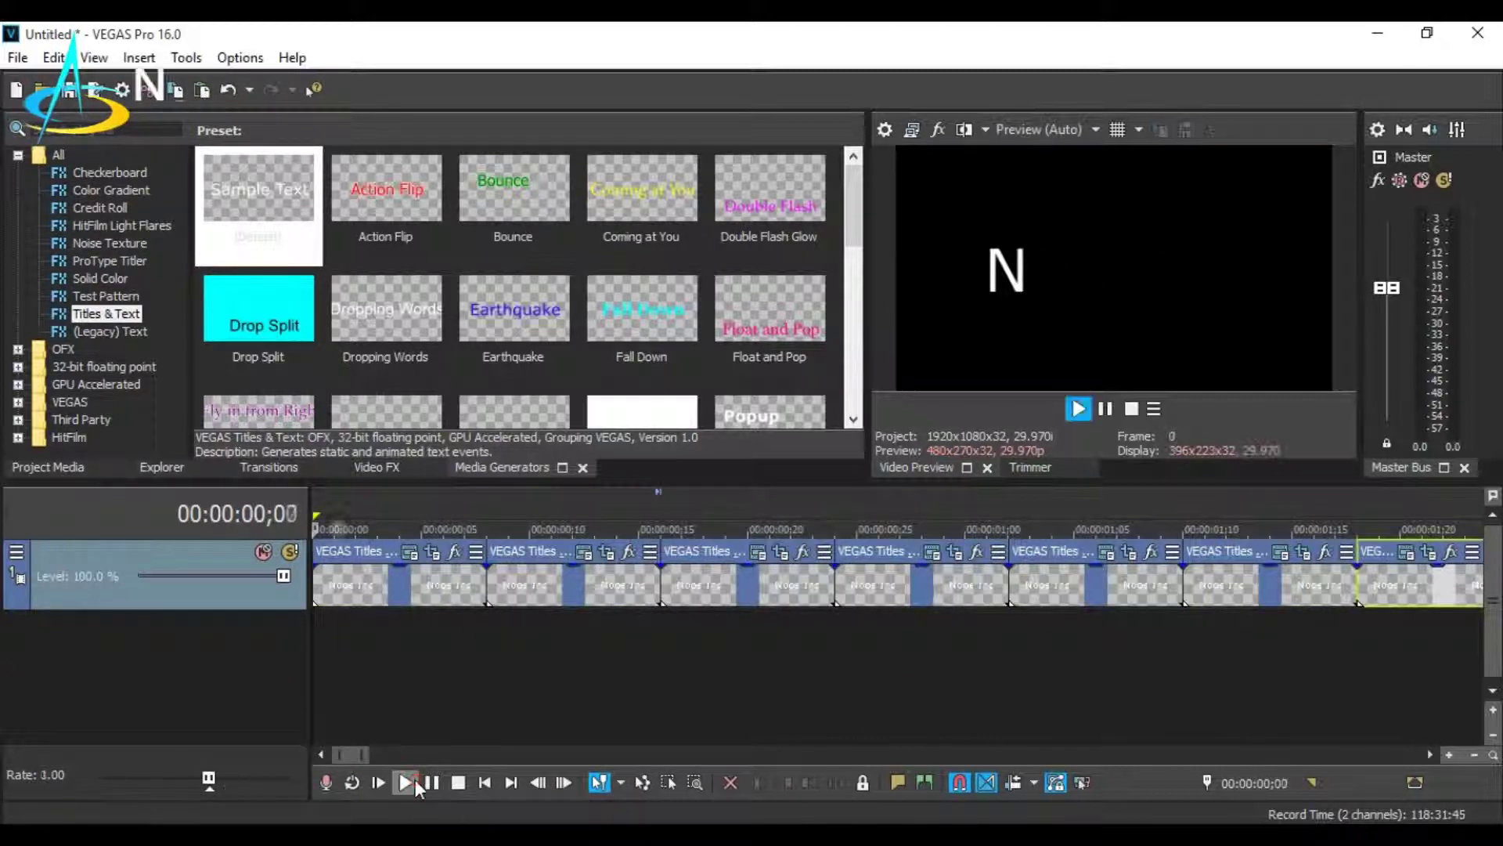
{"action": "left_click", "coordinate": [433, 783]}
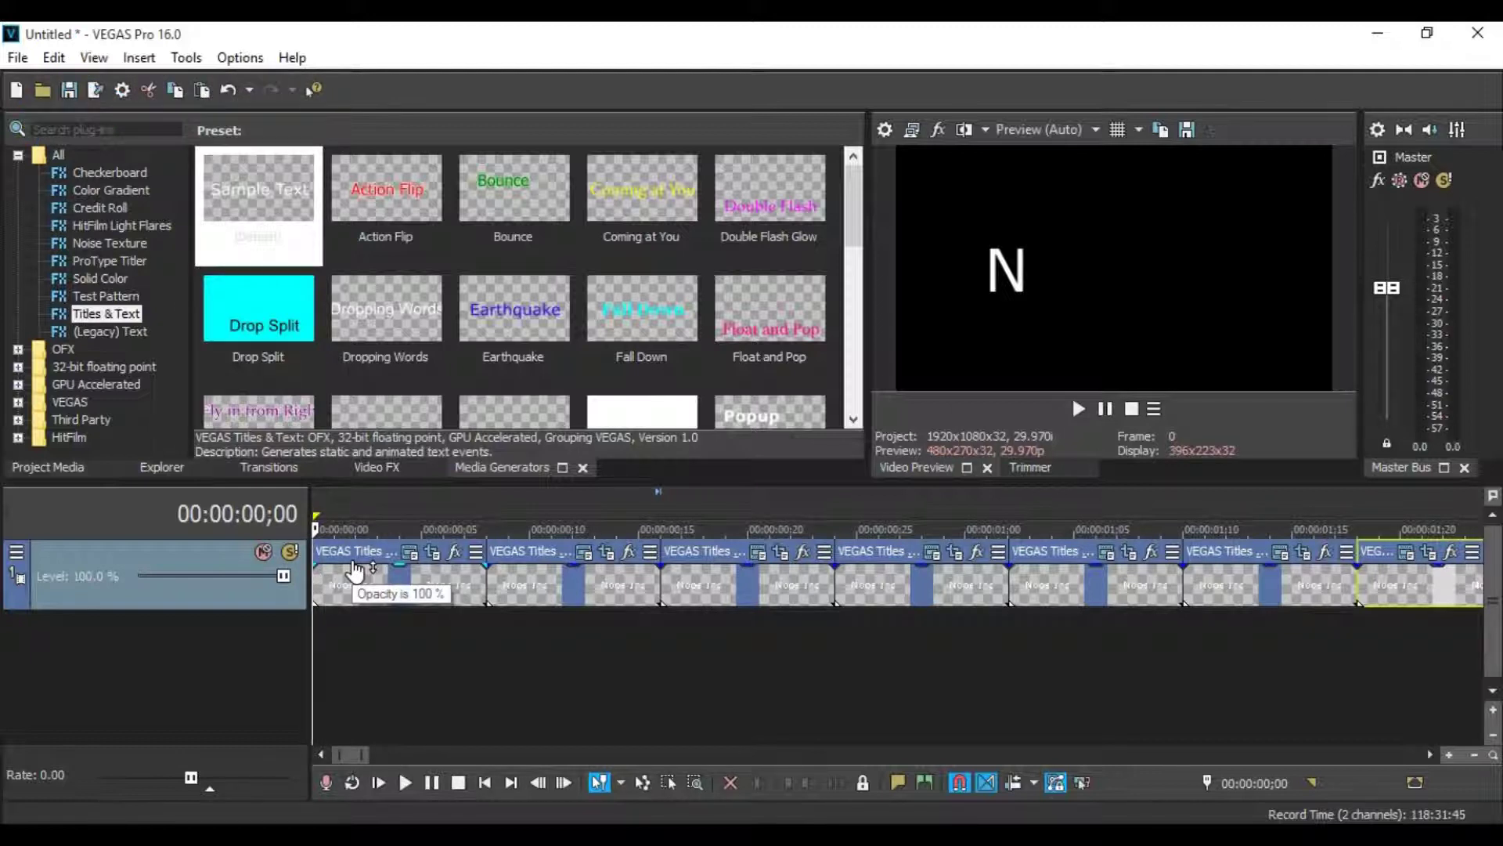
Select all seven title events and shift them 16 frames later, leaving a gap at the start of the track.
{"action": "left_click", "coordinate": [355, 570]}
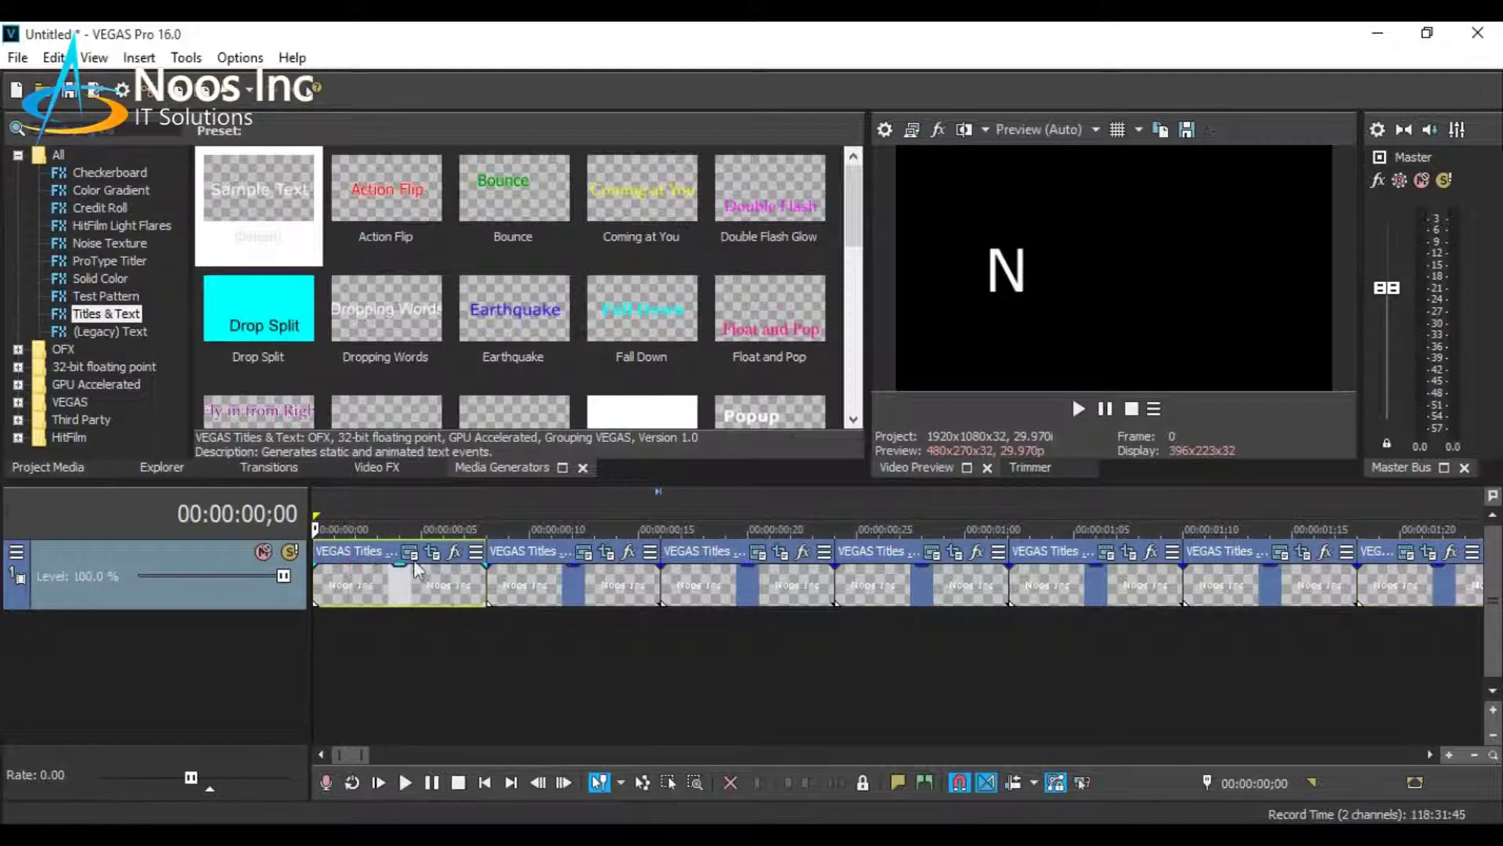
{"action": "left_click", "coordinate": [558, 569], "text": "ctrl"}
{"action": "left_click", "coordinate": [721, 565], "text": "ctrl"}
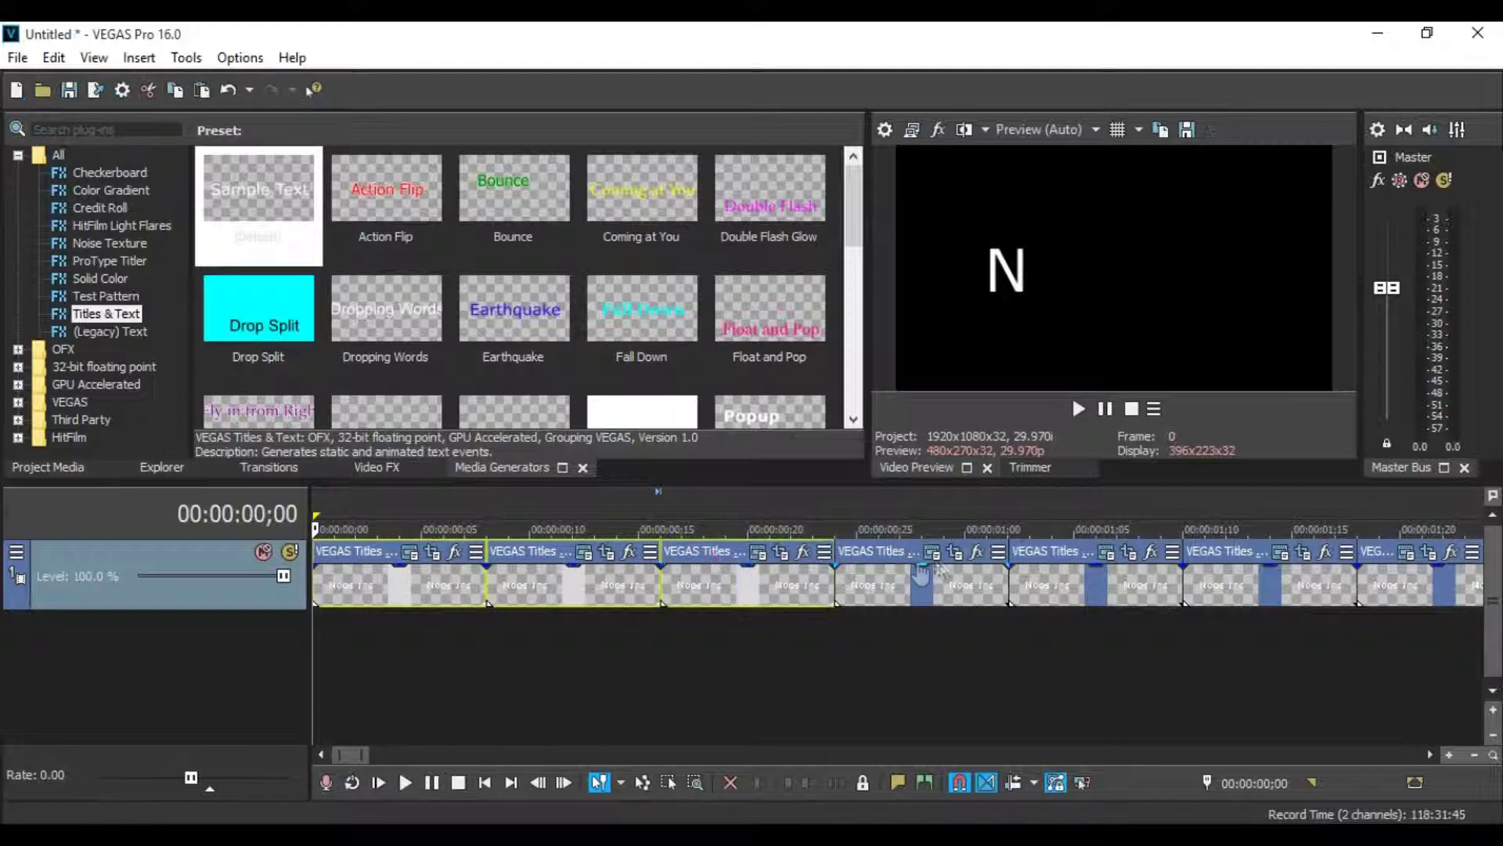
{"action": "left_click", "coordinate": [885, 556], "text": "ctrl"}
{"action": "left_click", "coordinate": [1055, 554], "text": "ctrl"}
{"action": "key", "text": "ctrl+c"}
{"action": "key", "text": "ctrl+v"}
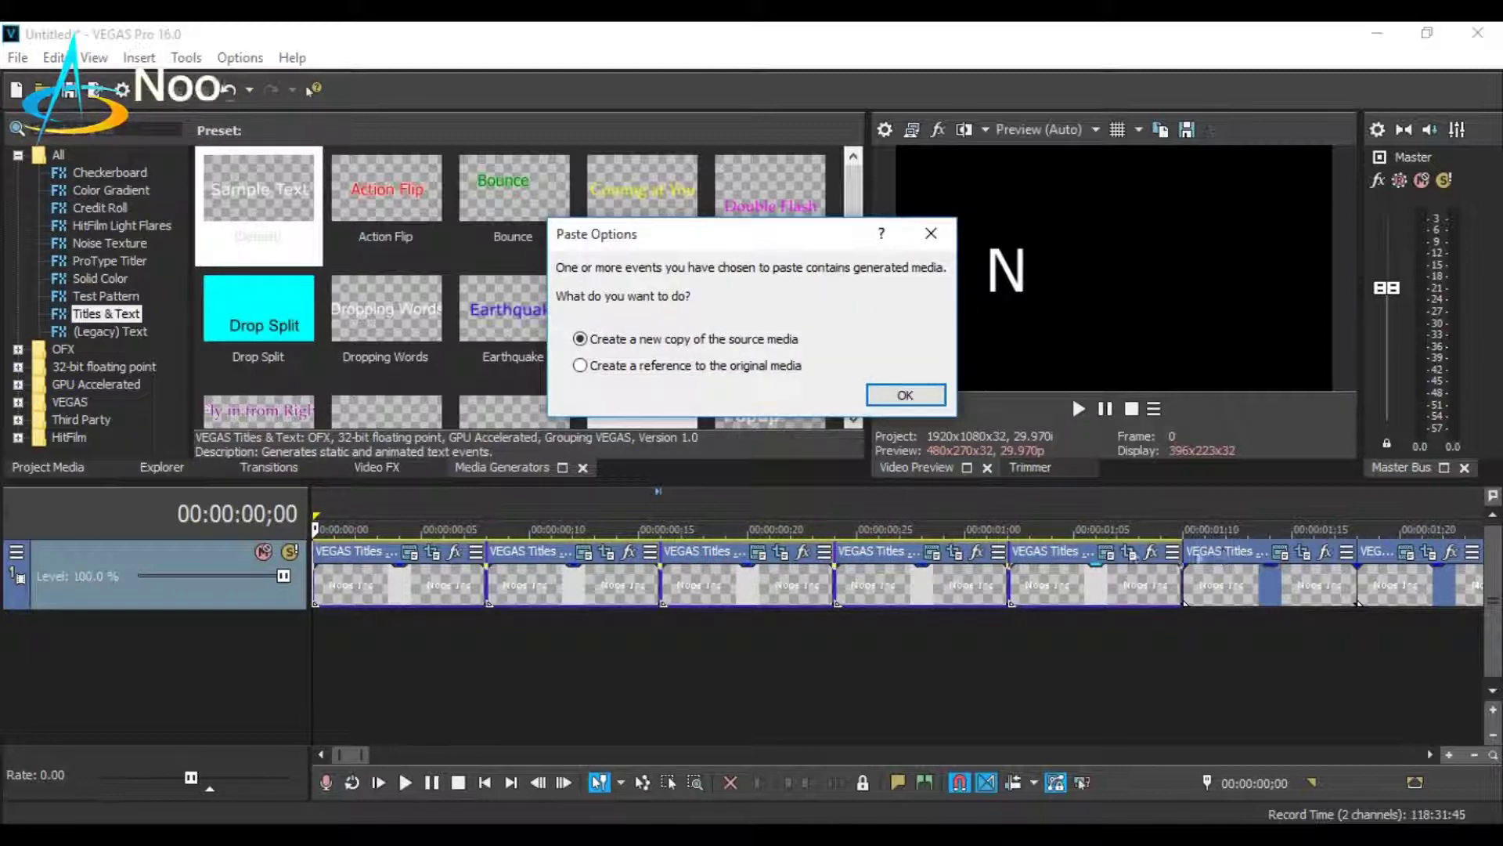
{"action": "key", "text": "Return"}
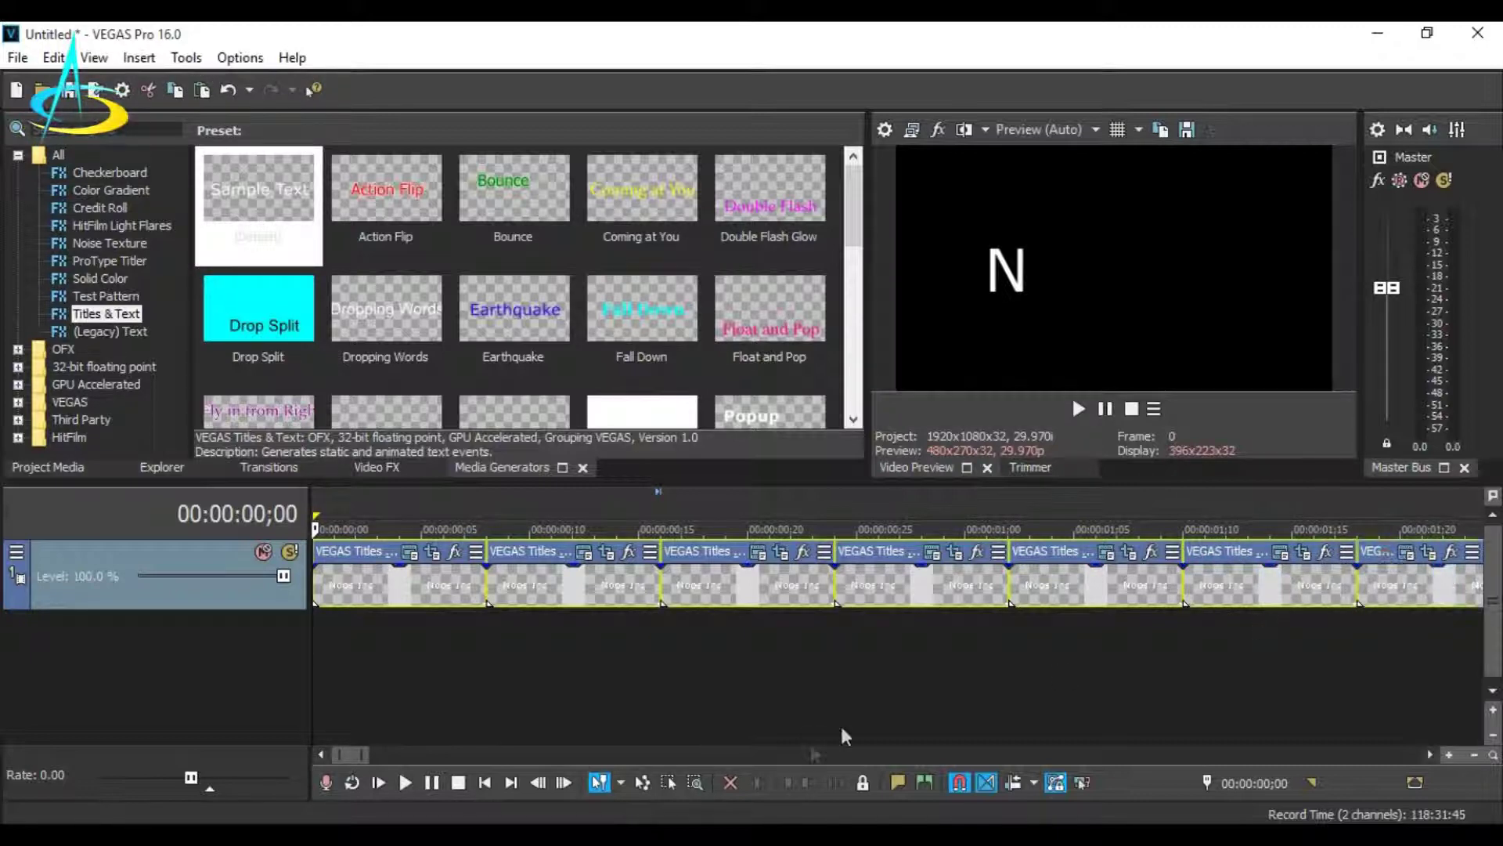
{"action": "left_click_drag", "start_coordinate": [352, 755], "coordinate": [376, 755]}
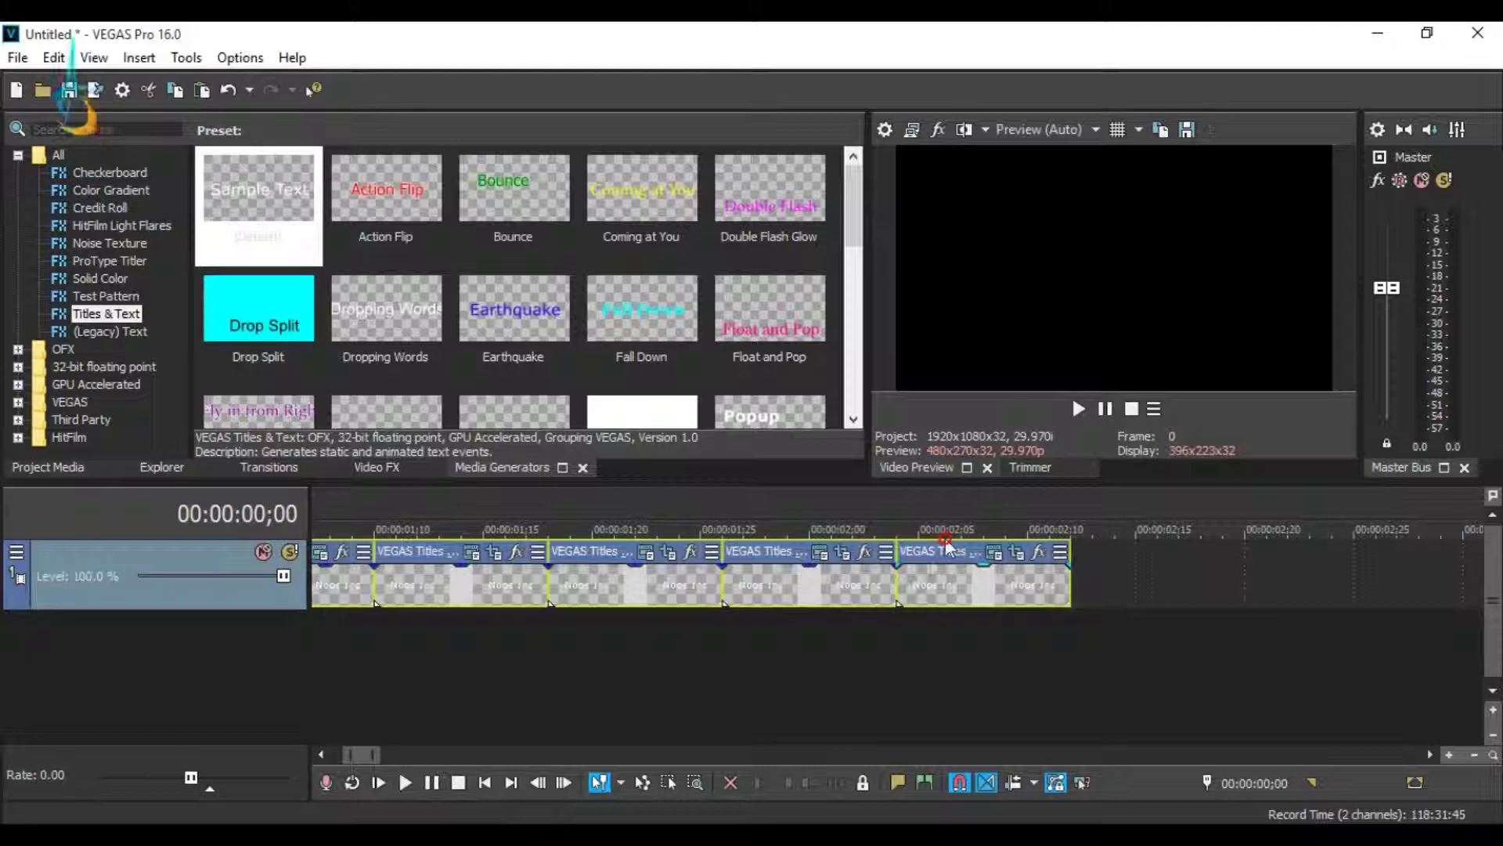
{"action": "left_click_drag", "start_coordinate": [361, 755], "coordinate": [349, 761]}
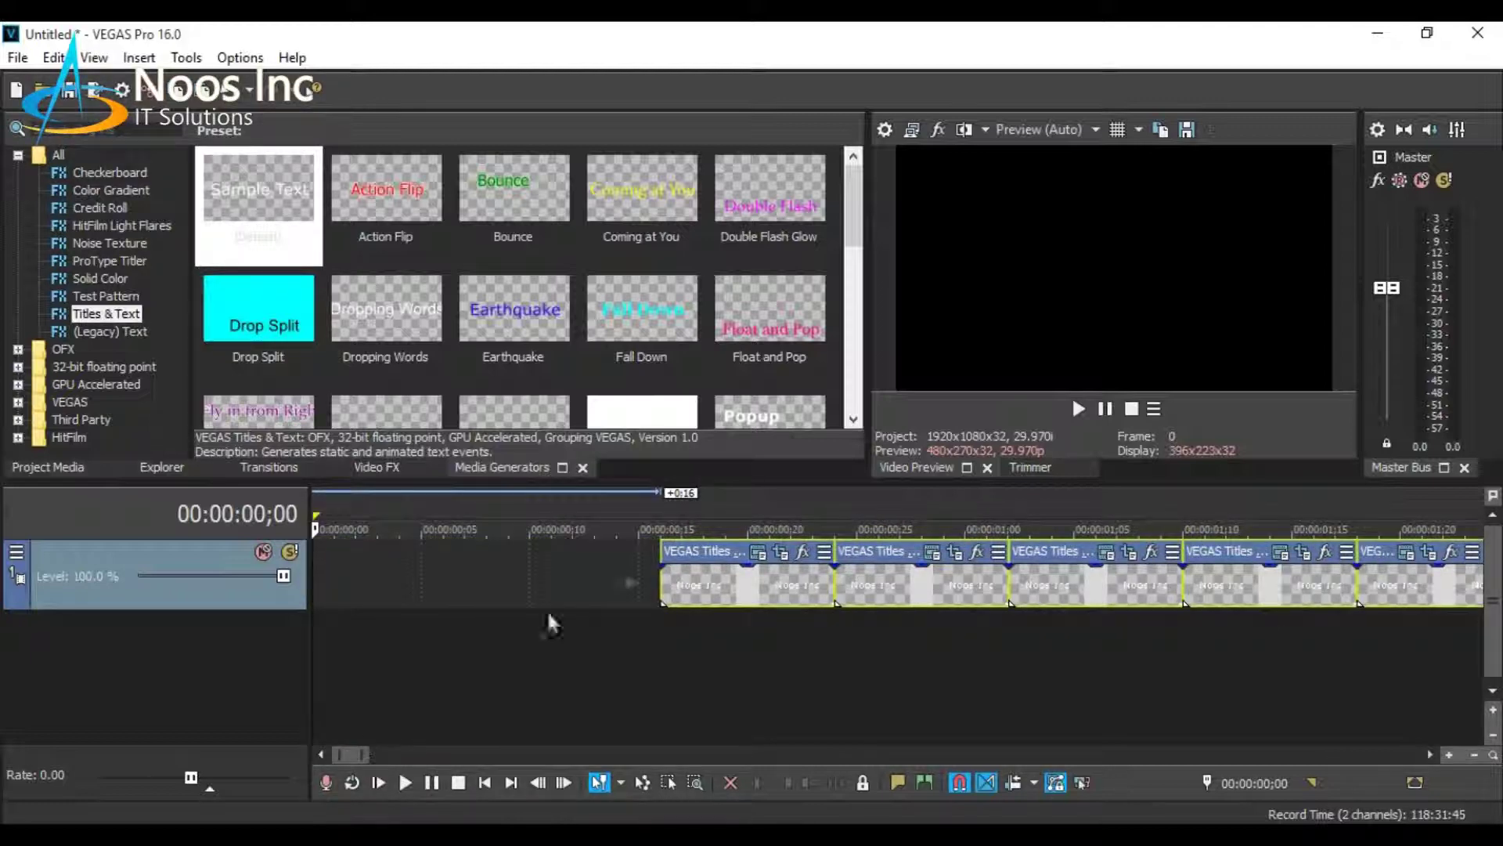
Duplicate the first title event directly in front of itself, creating a new copy of the source media.
{"action": "left_click", "coordinate": [707, 562]}
{"action": "left_click_drag", "start_coordinate": [716, 557], "coordinate": [531, 572]}
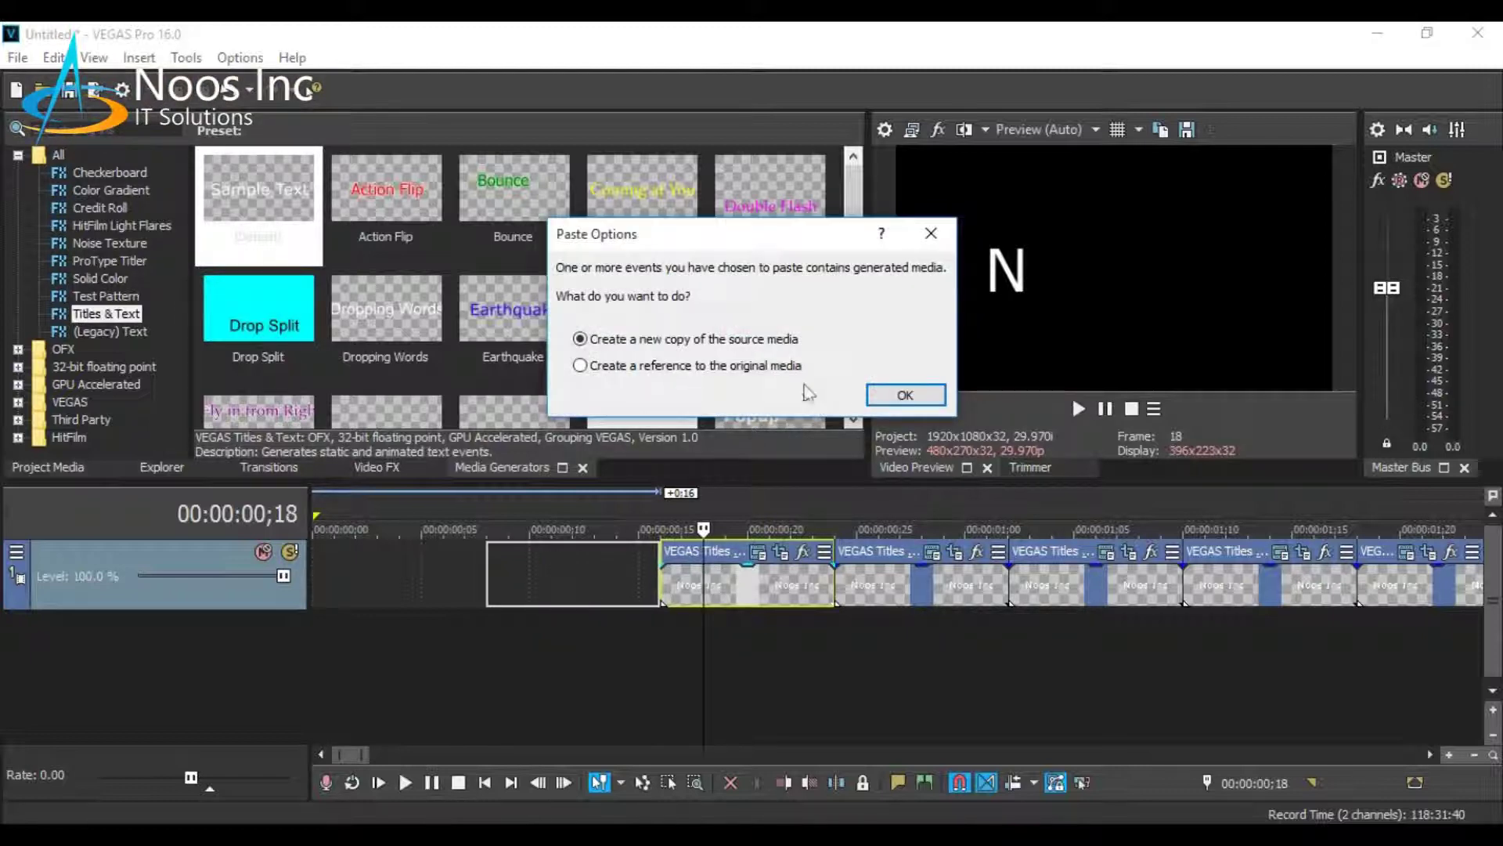
{"action": "left_click", "coordinate": [892, 394]}
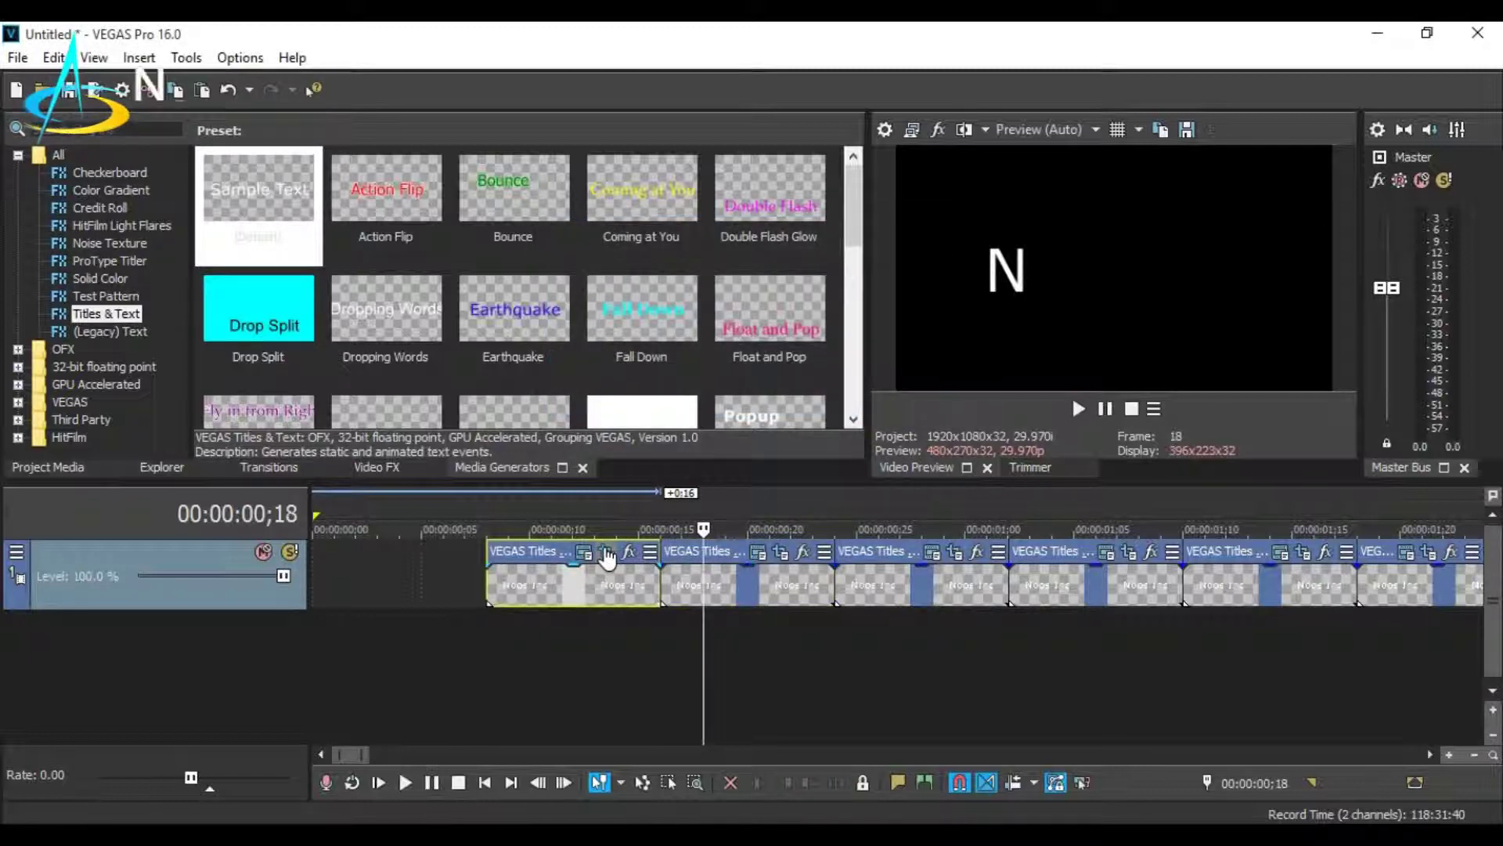
Place the playhead at frame 11 and move the new first event's mask off the text to about X 160.9, Y 575.3, hiding all letters.
{"action": "left_click_drag", "start_coordinate": [703, 614], "coordinate": [545, 616]}
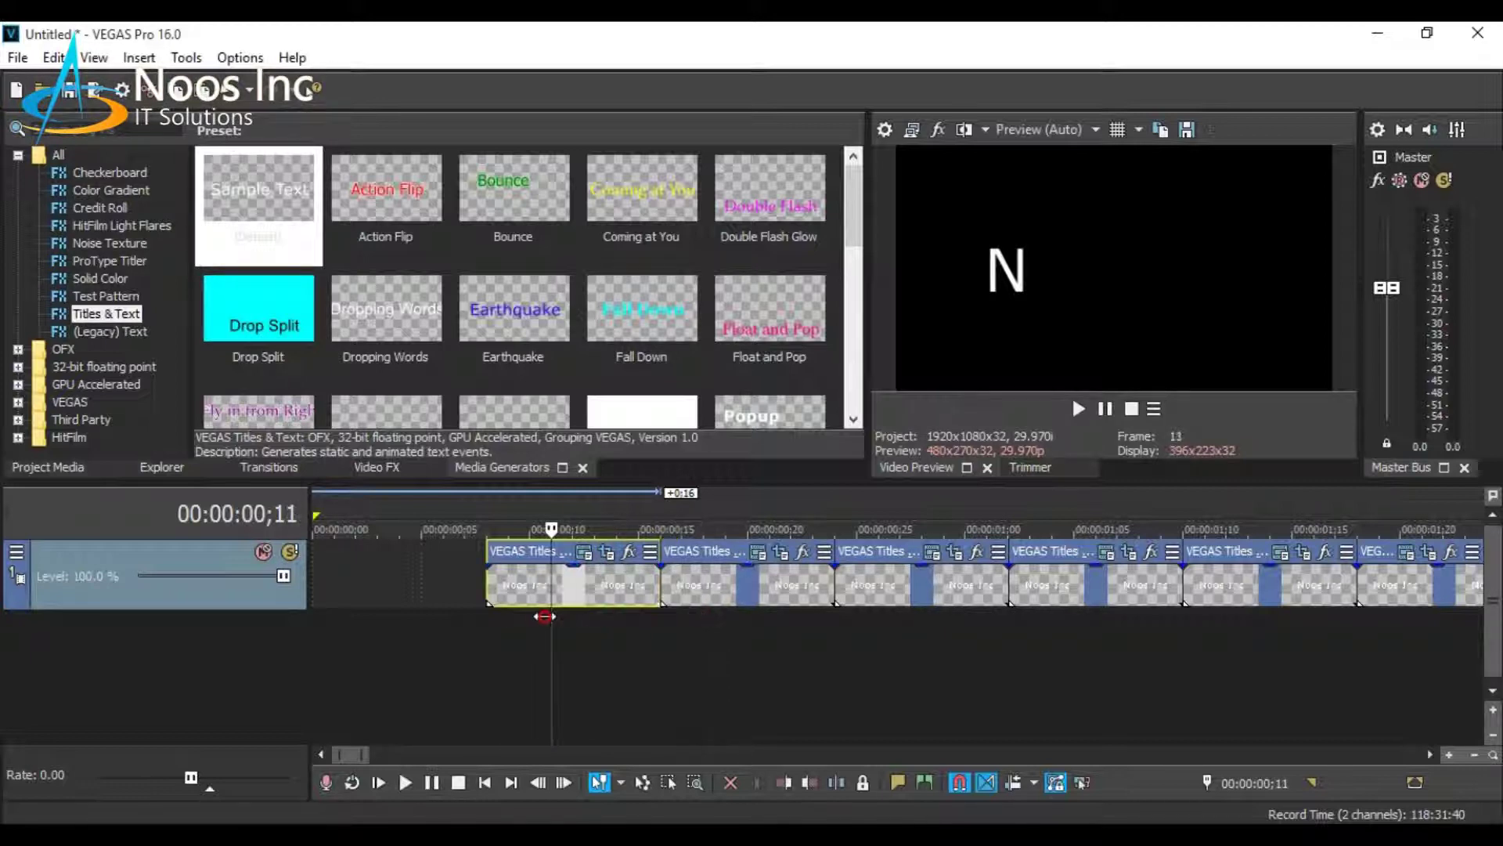
{"action": "left_click", "coordinate": [607, 552]}
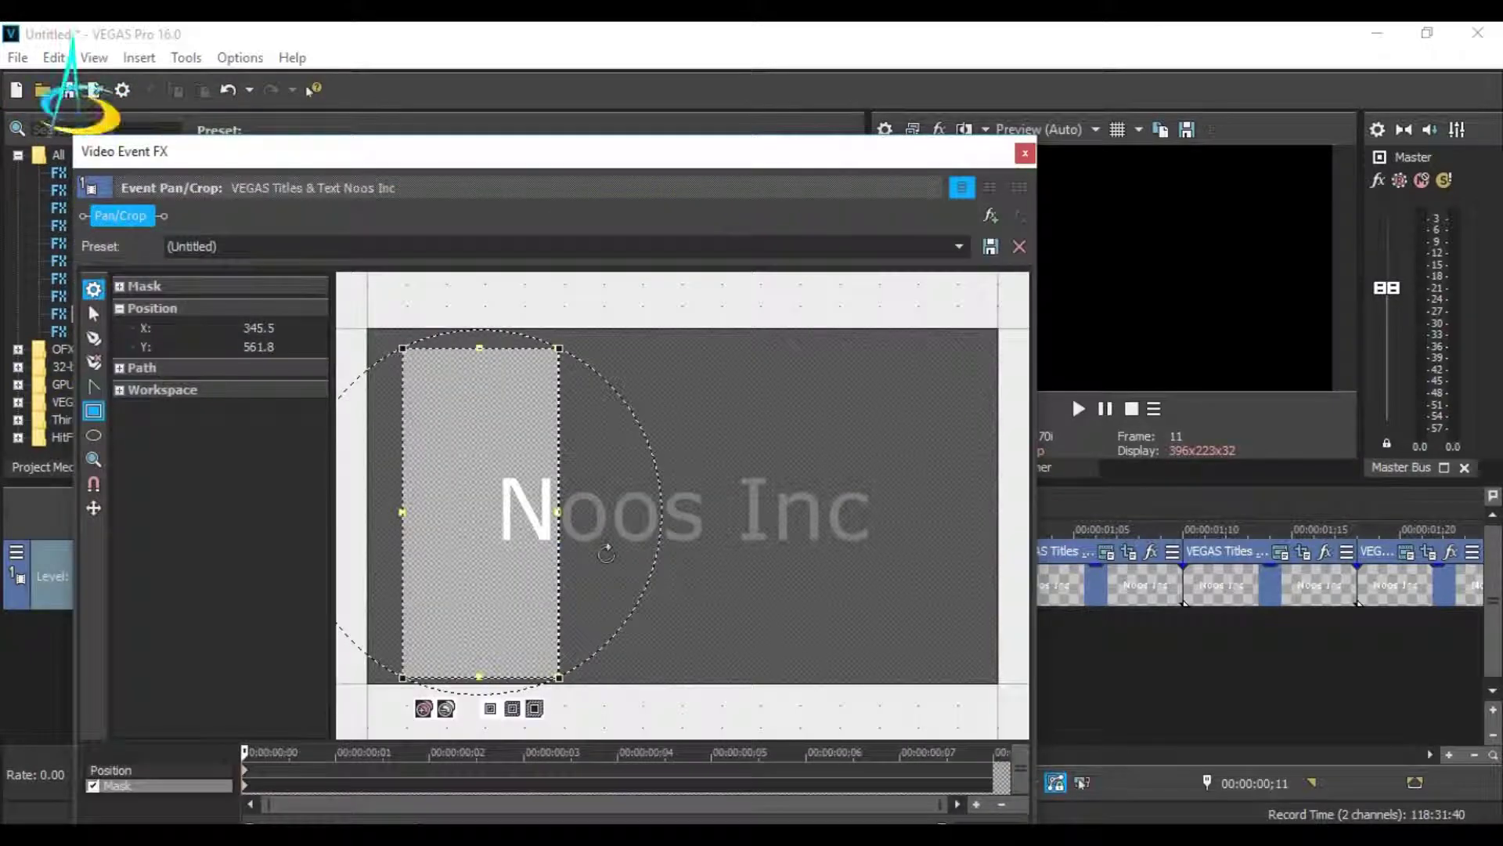
{"action": "left_click_drag", "start_coordinate": [525, 549], "coordinate": [464, 548]}
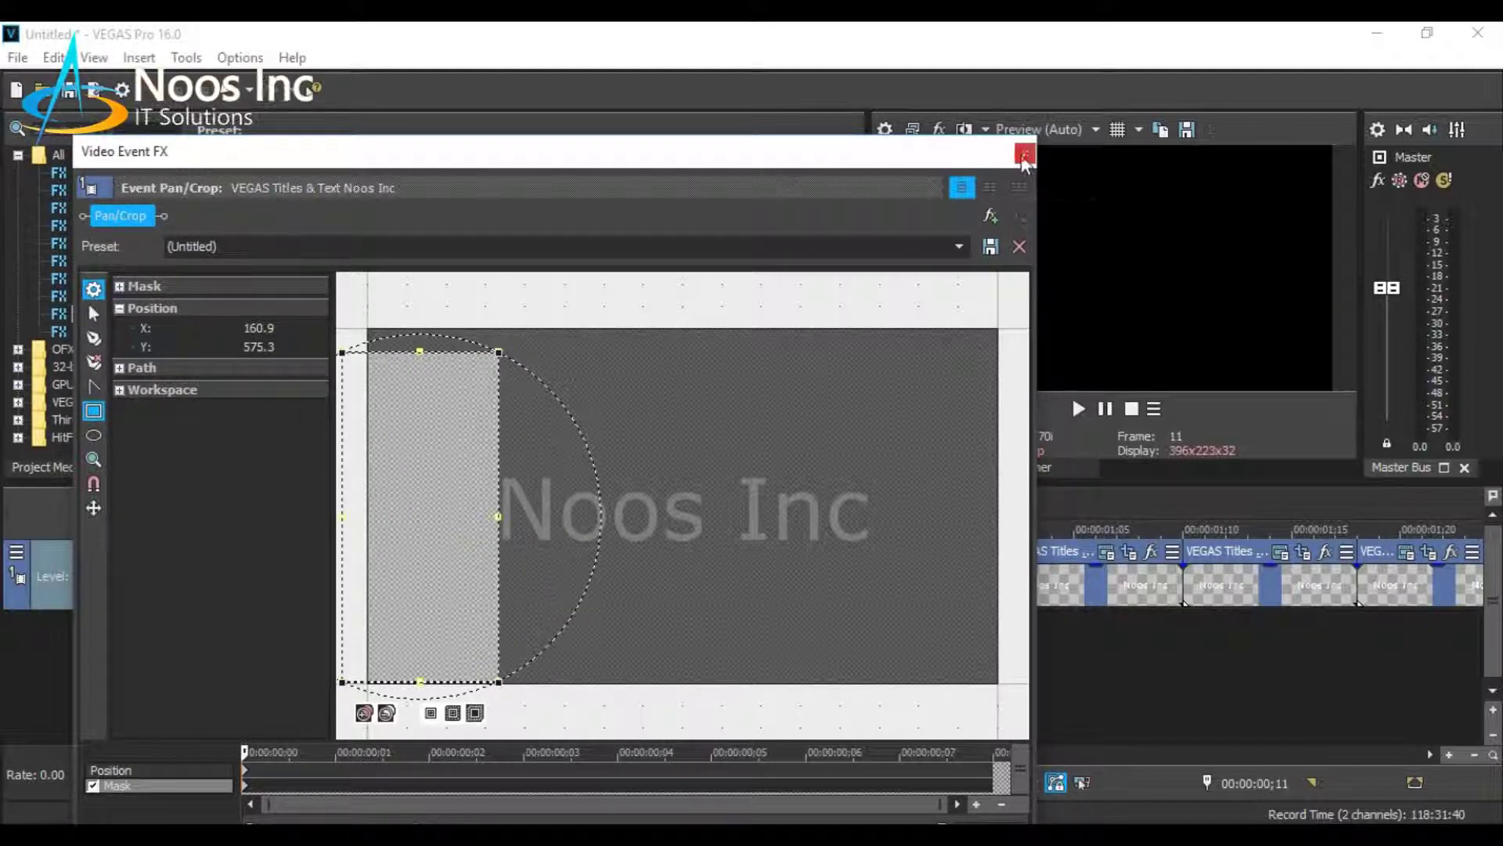
{"action": "left_click", "coordinate": [1024, 155]}
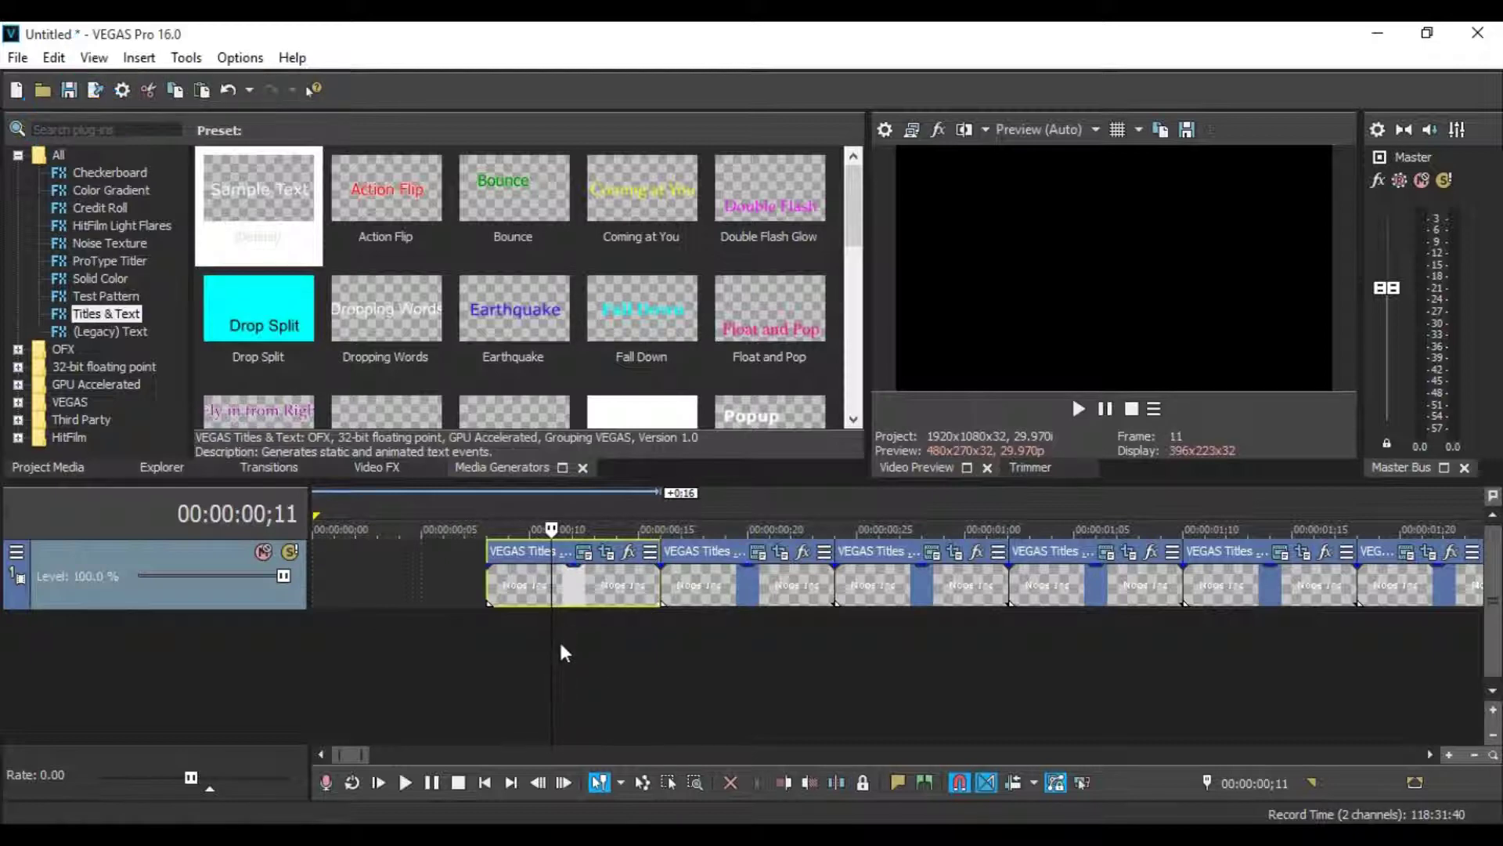
Play the animation repeatedly from the start of the timeline to review the reveal with the blank opening event.
{"action": "left_click", "coordinate": [360, 648]}
{"action": "left_click", "coordinate": [406, 782]}
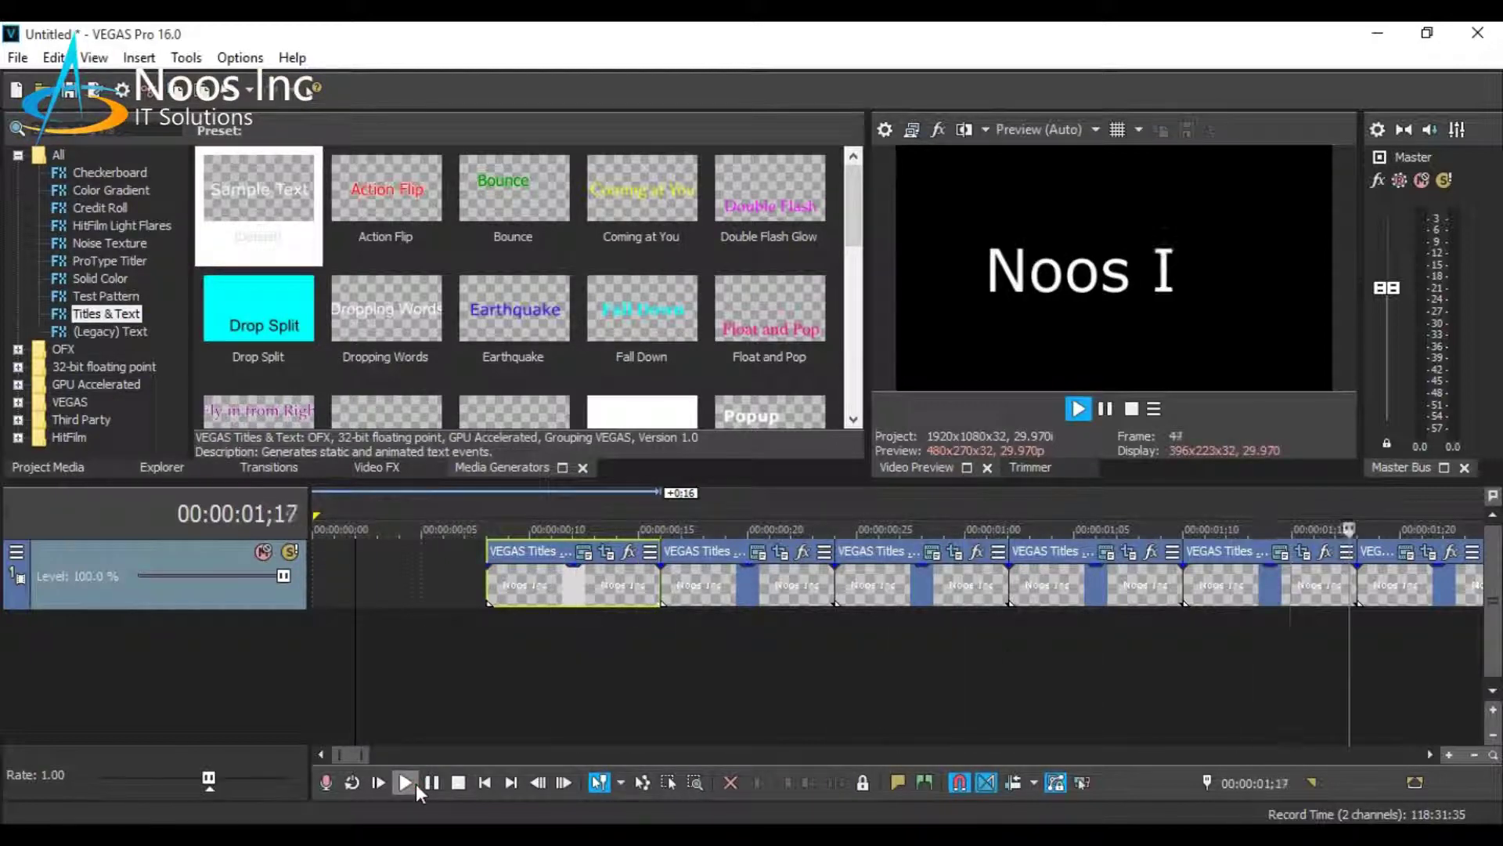
{"action": "left_click", "coordinate": [487, 781]}
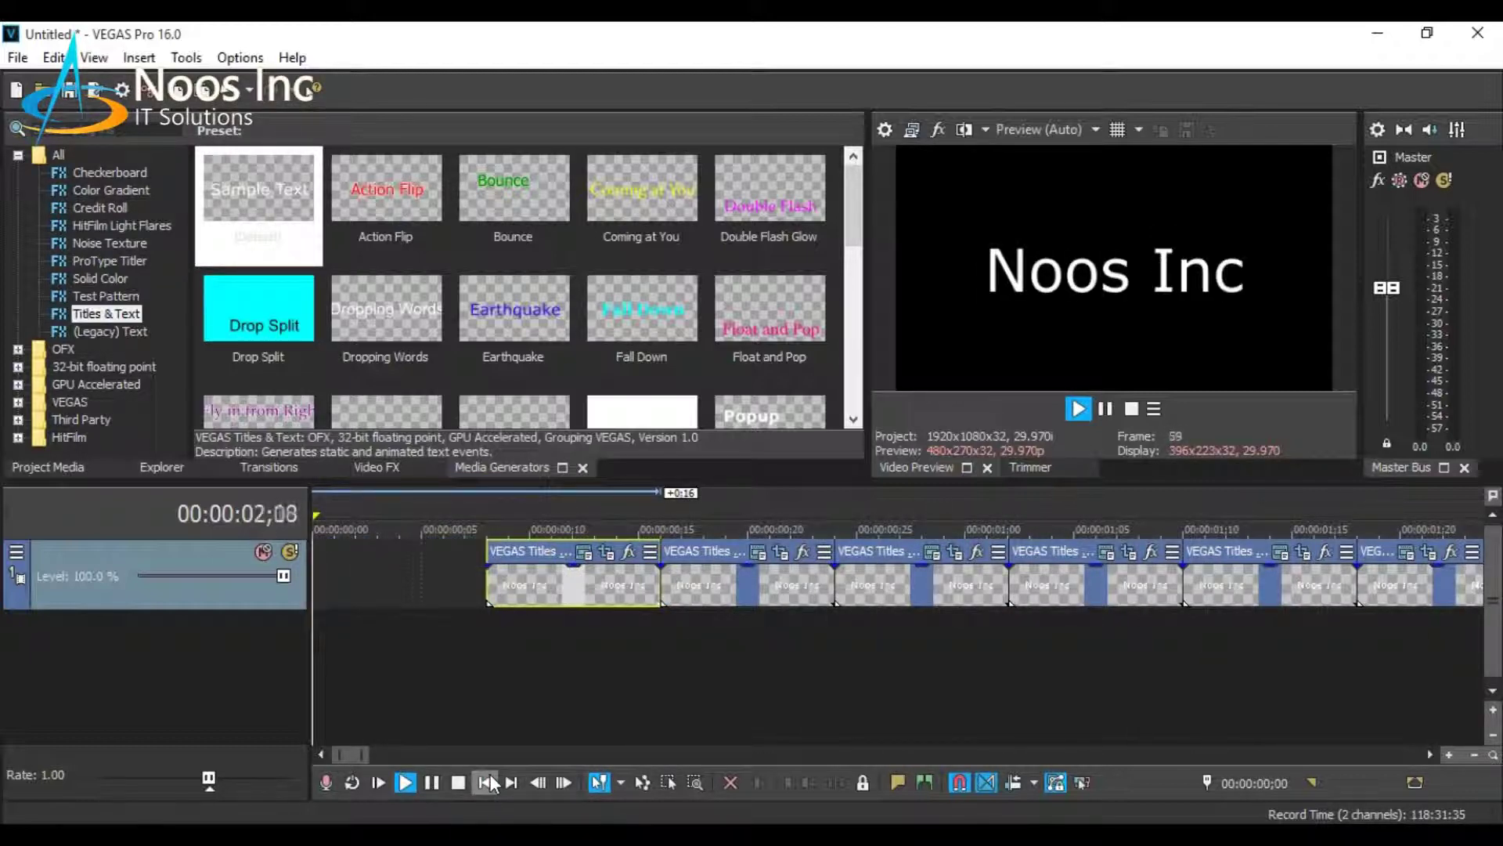
{"action": "left_click", "coordinate": [487, 781]}
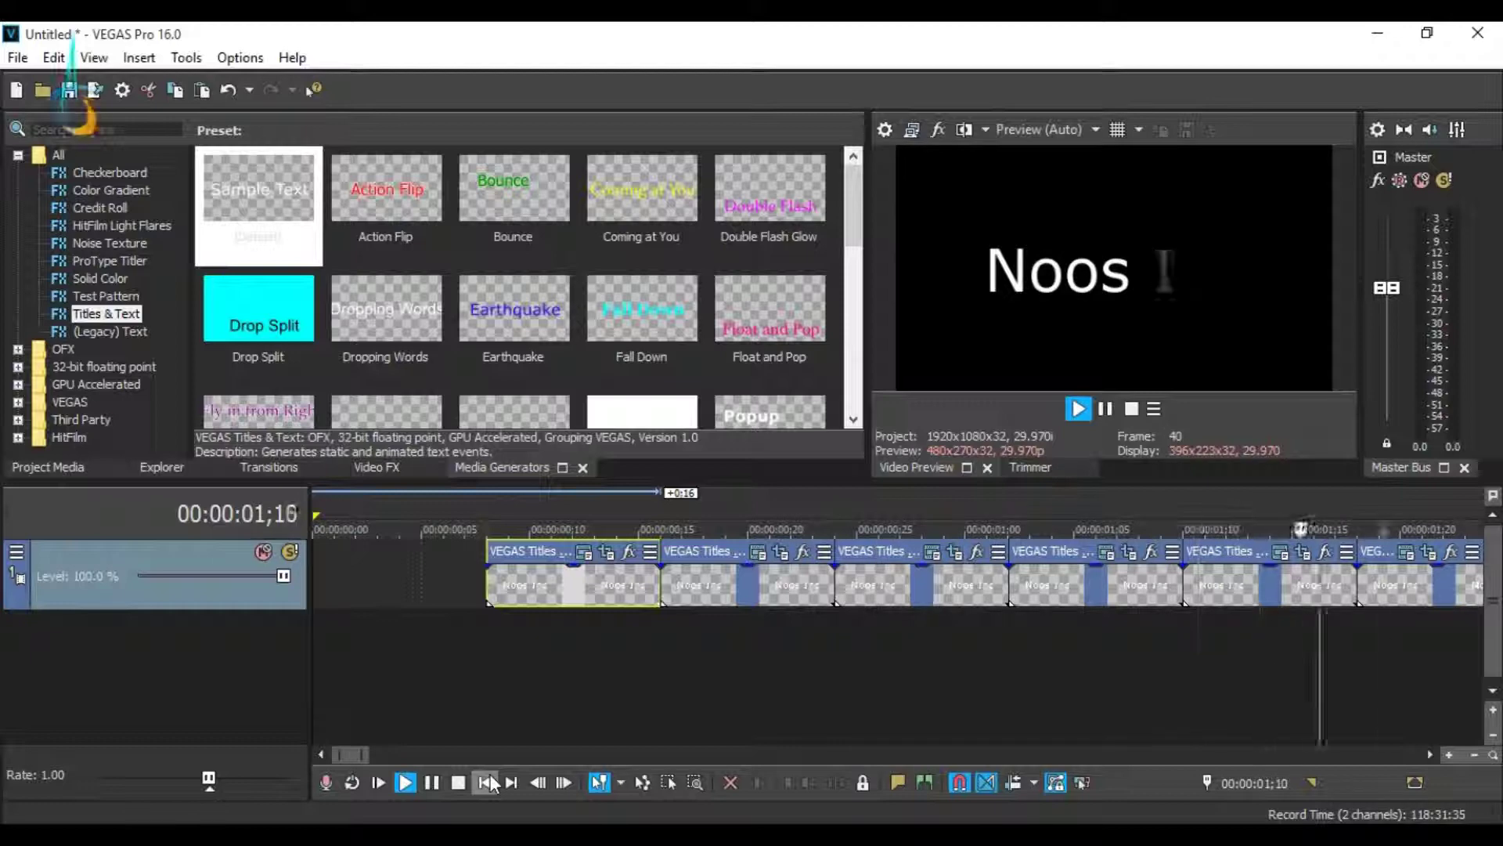
{"action": "left_click", "coordinate": [488, 779]}
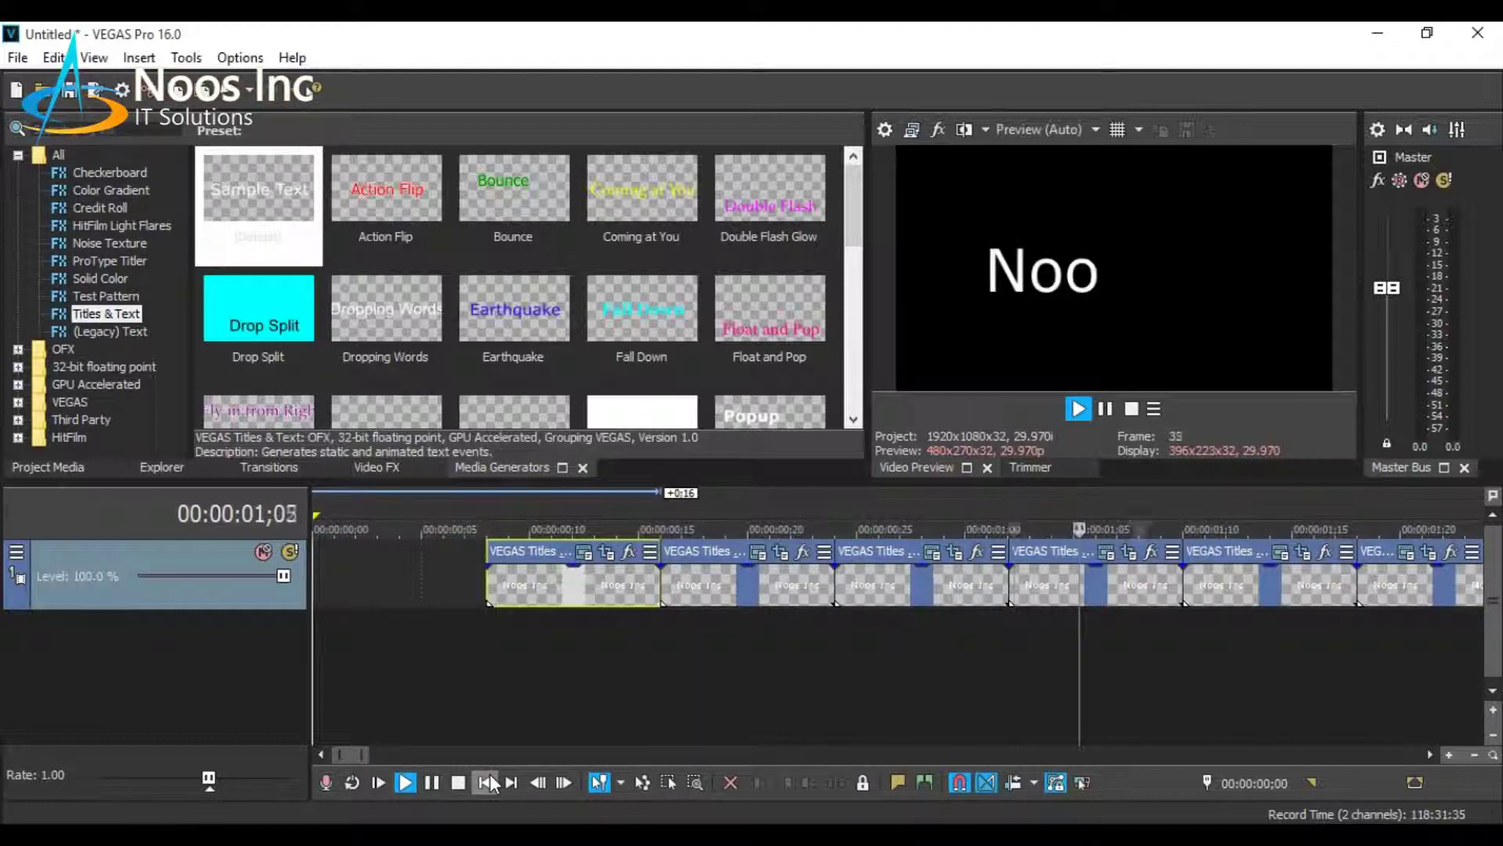
{"action": "left_click", "coordinate": [490, 775]}
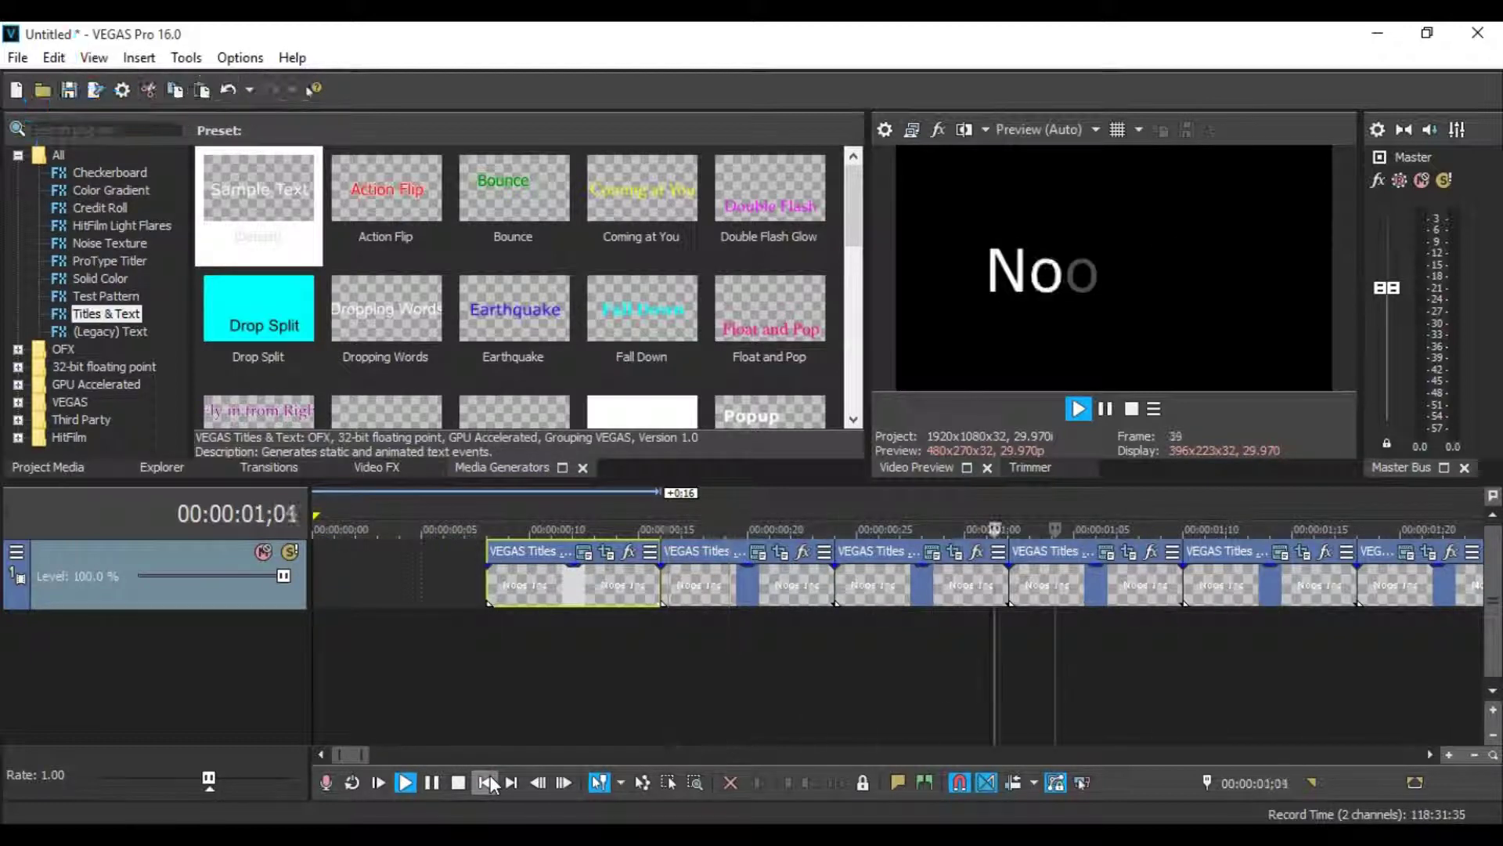
{"action": "left_click", "coordinate": [490, 779]}
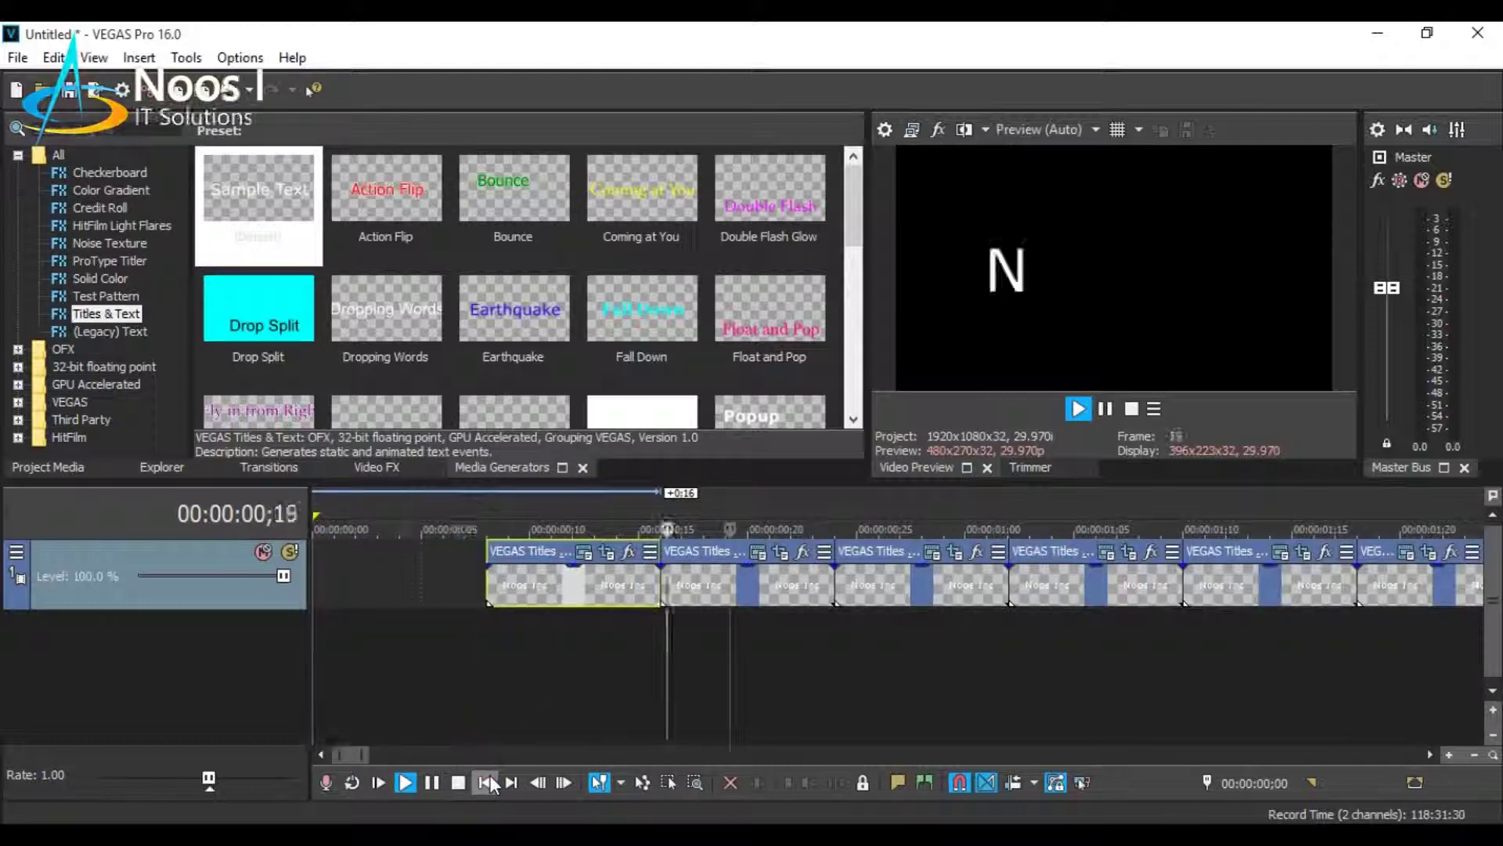